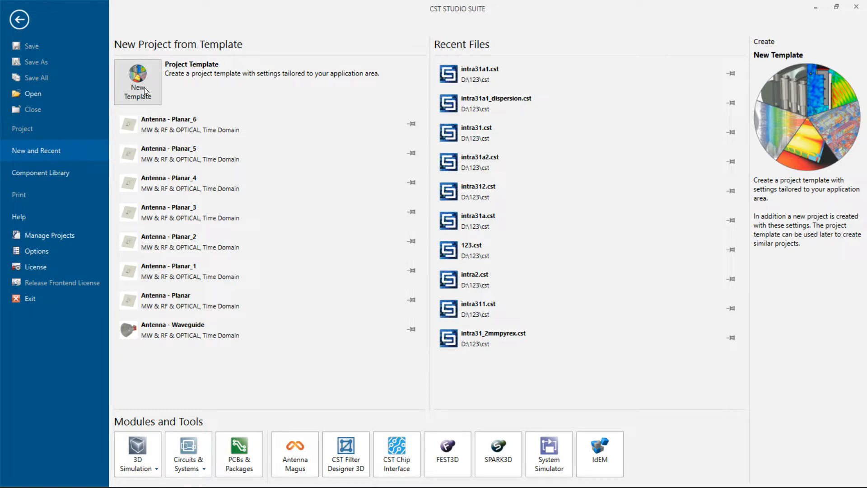
Start a Microwaves & RF/Optical template for a planar antenna, using the Time Domain solver and units of mm, GHz, ns and Kelvin
{"action": "left_click", "coordinate": [145, 87]}
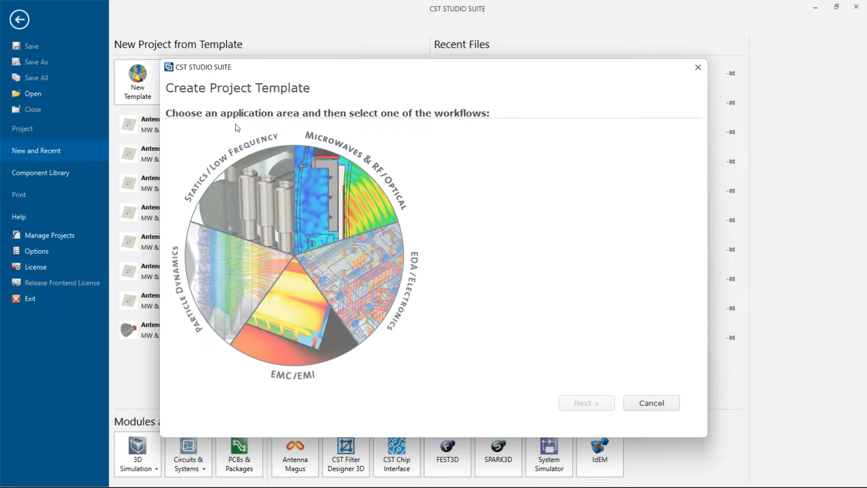
{"action": "left_click", "coordinate": [324, 185]}
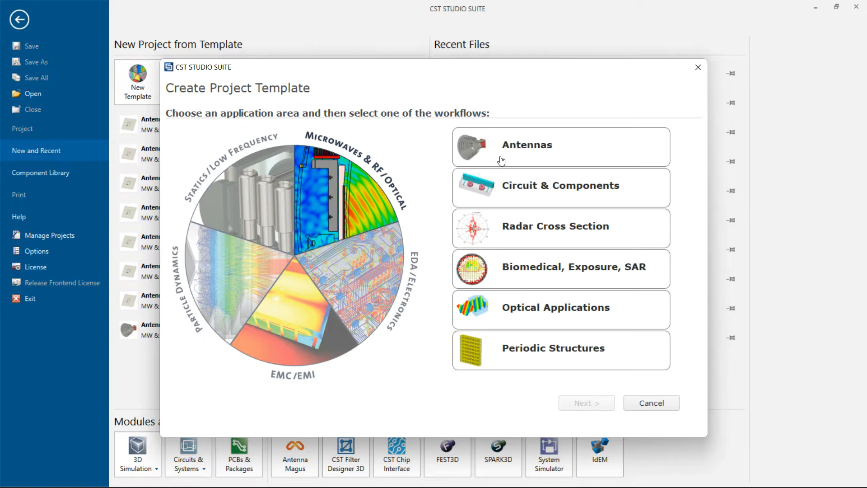
{"action": "left_click", "coordinate": [519, 145]}
{"action": "left_click", "coordinate": [584, 407]}
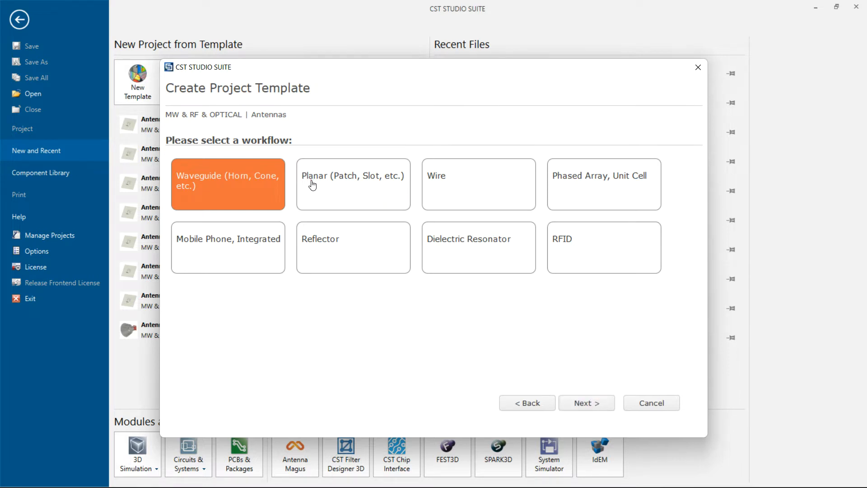
{"action": "left_click", "coordinate": [312, 184]}
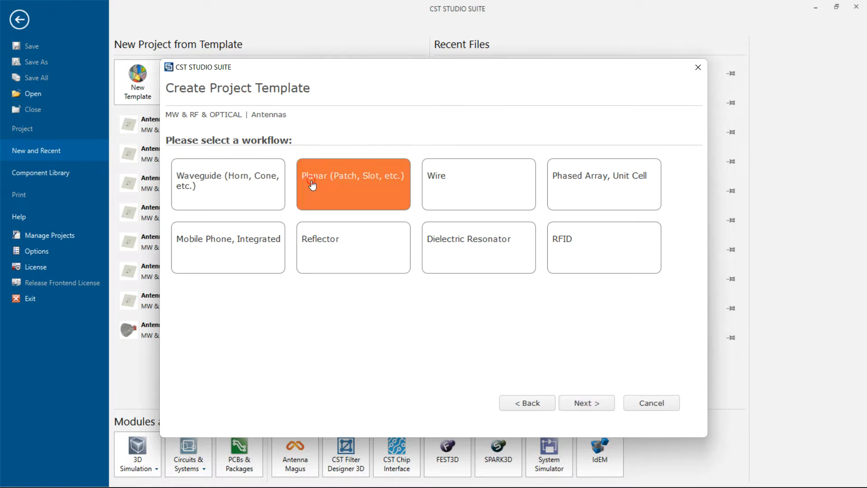
{"action": "left_click", "coordinate": [593, 408]}
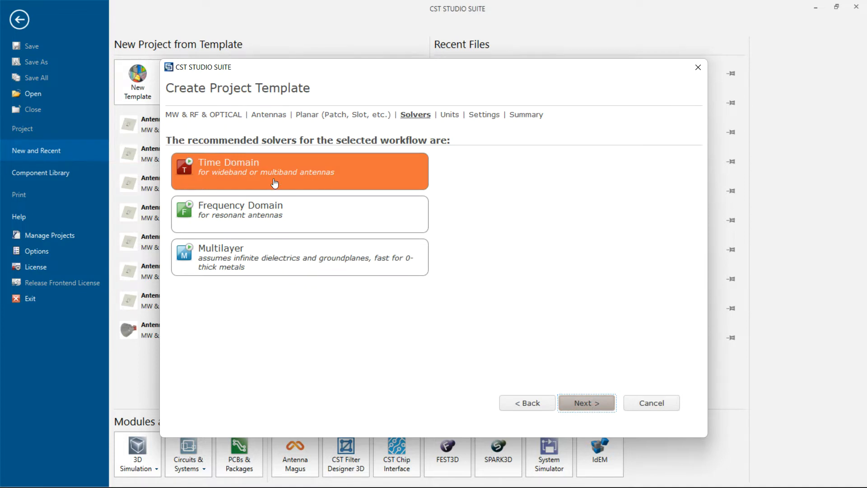
{"action": "left_click", "coordinate": [588, 407]}
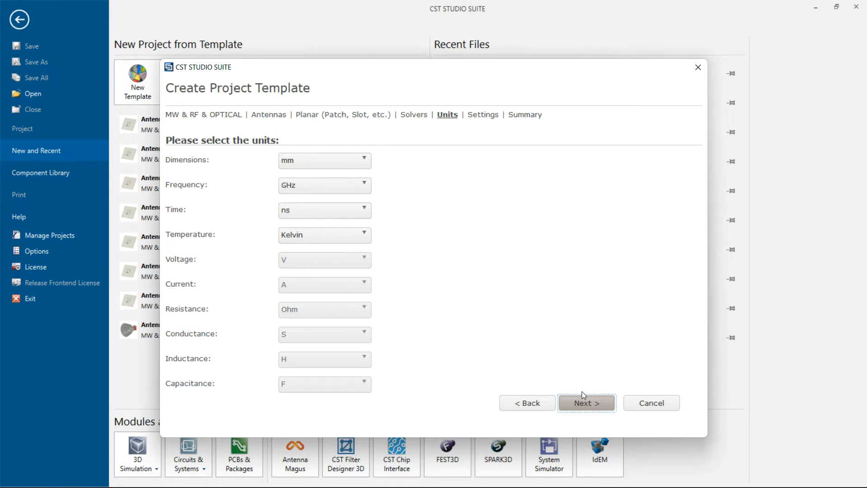
{"action": "left_click", "coordinate": [588, 402]}
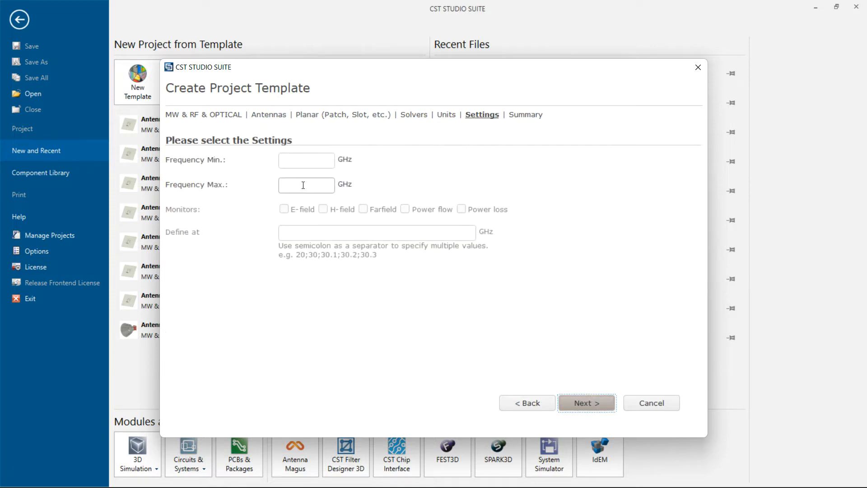
Set the template's frequency range to a minimum of 0.5 GHz and a maximum of 4 GHz
{"action": "left_click", "coordinate": [291, 157]}
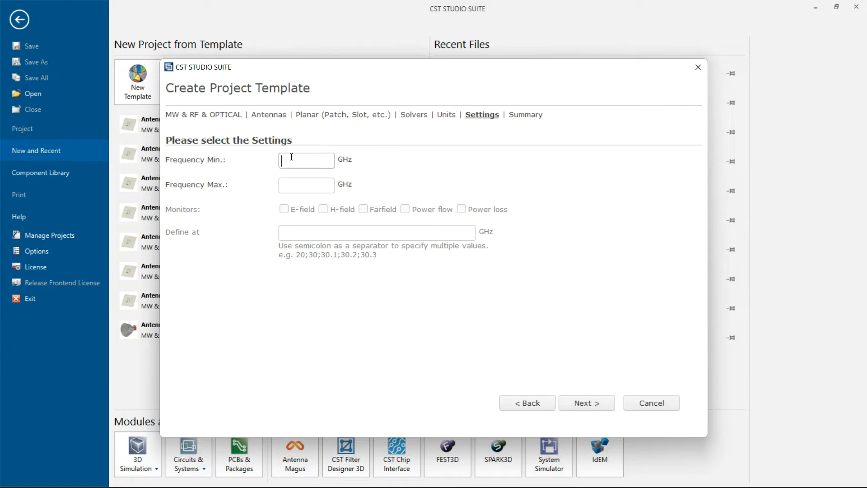
{"action": "type", "text": "0.5"}
{"action": "left_click", "coordinate": [310, 183]}
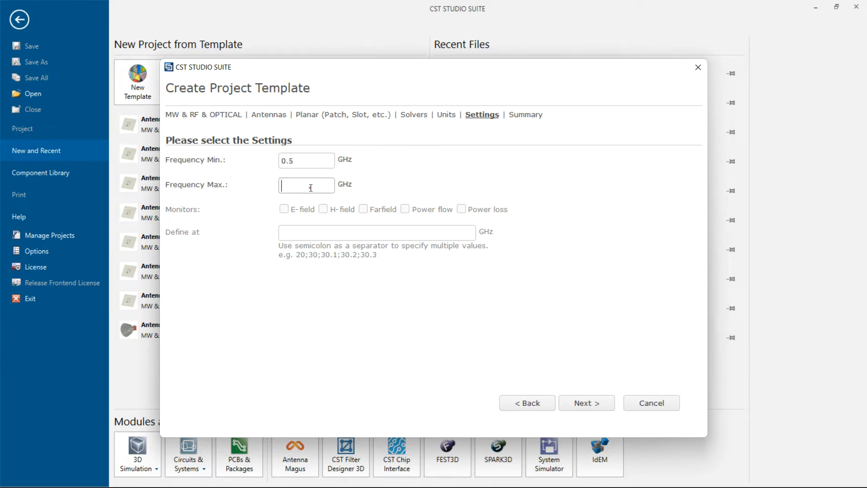
{"action": "type", "text": "4"}
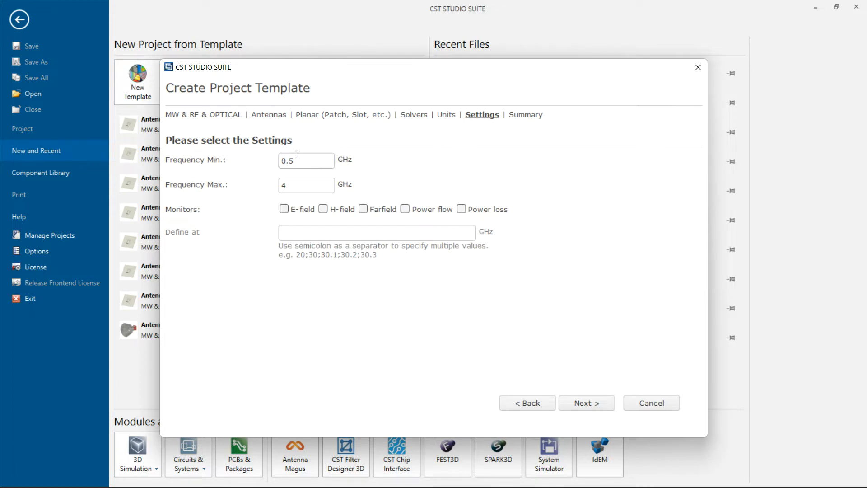
Enable the E-field, H-field and Farfield monitors for the template
{"action": "left_click", "coordinate": [284, 208]}
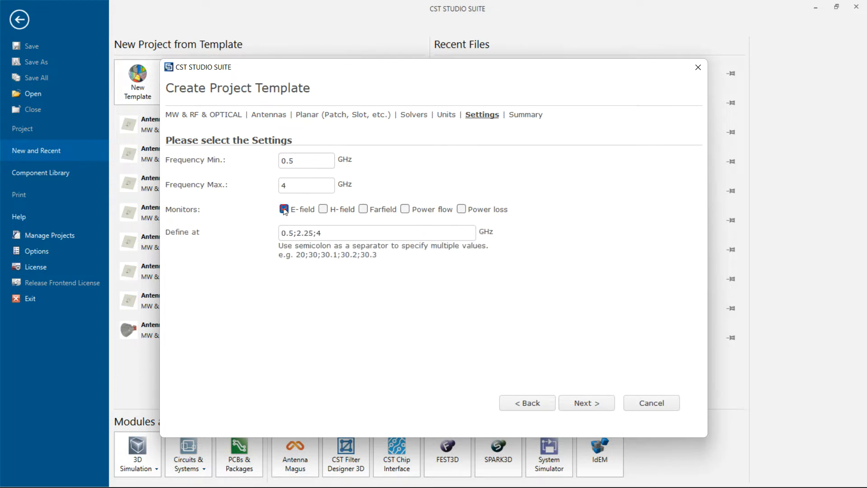
{"action": "left_click", "coordinate": [323, 209]}
{"action": "left_click", "coordinate": [363, 209]}
Define the field monitors at 0.5;1;2.4;4 GHz and finish creating the project template
{"action": "left_click", "coordinate": [296, 233]}
{"action": "type", "text": "1"}
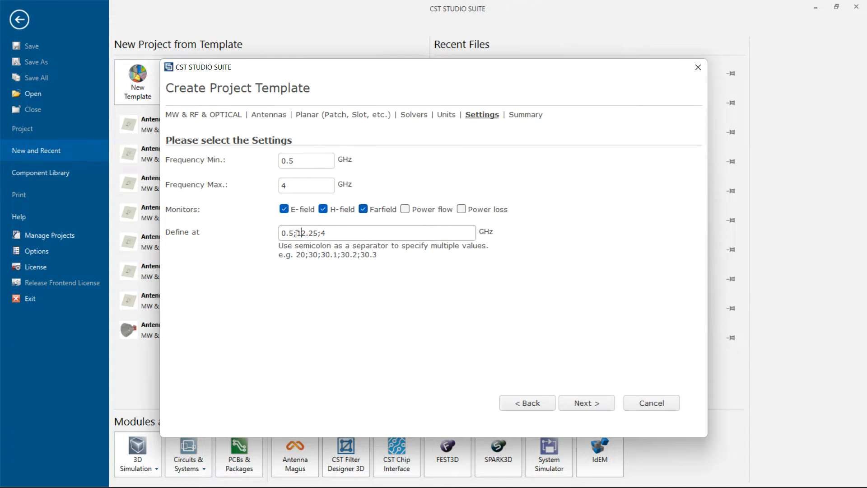
{"action": "type", "text": ";"}
{"action": "left_click", "coordinate": [321, 235]}
{"action": "key", "text": "BackSpace"}
{"action": "key", "text": "BackSpace"}
{"action": "type", "text": "4"}
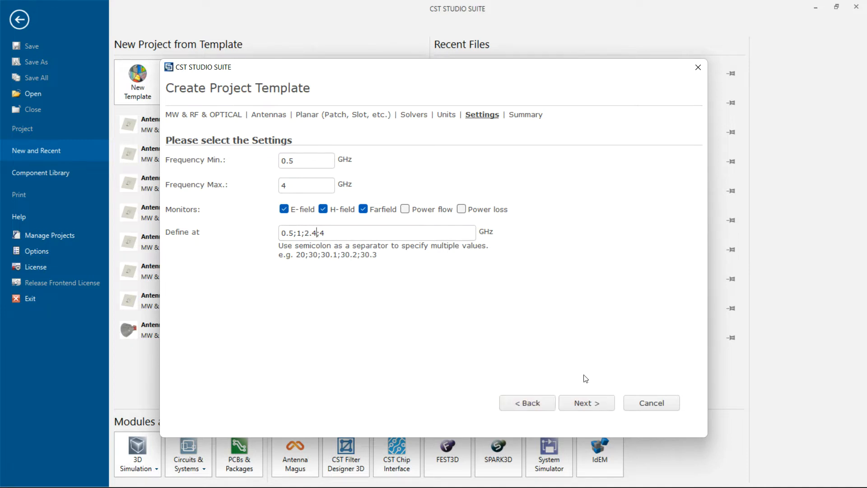
{"action": "left_click", "coordinate": [582, 406]}
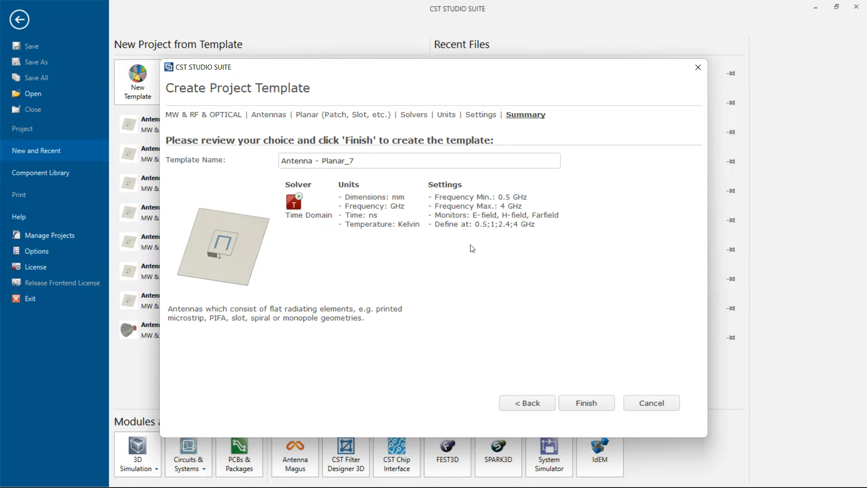
{"action": "left_click", "coordinate": [587, 403]}
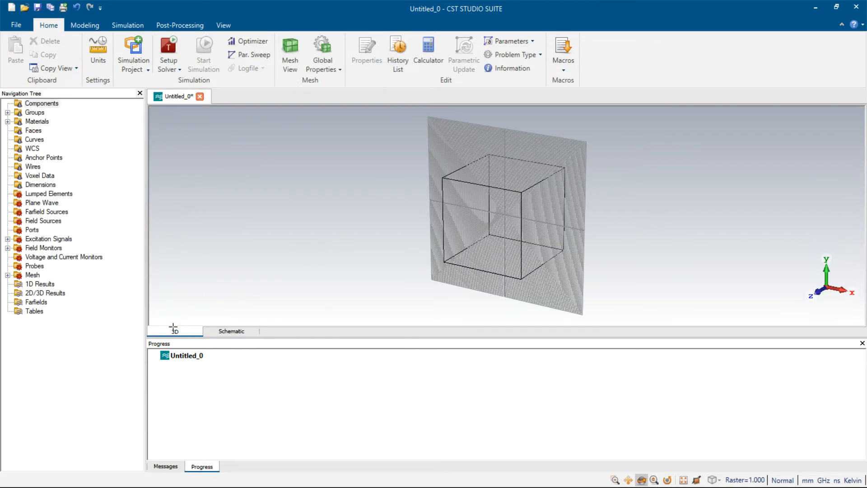
Look over the project's schematic view, then the 3D view and its modeling import and export options
{"action": "left_click", "coordinate": [232, 332]}
{"action": "left_click", "coordinate": [66, 197]}
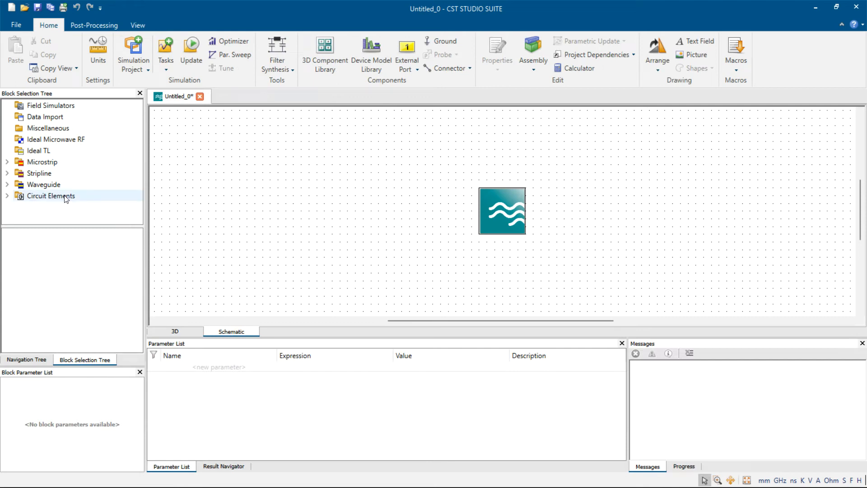
{"action": "left_click", "coordinate": [172, 332]}
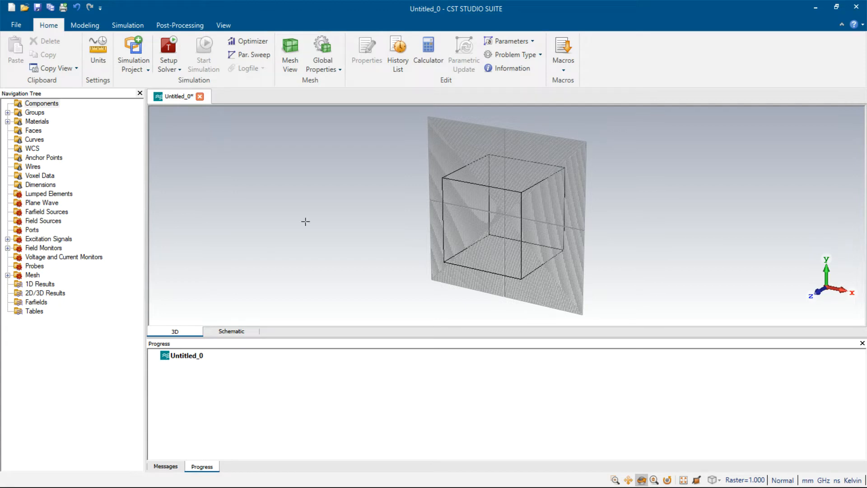
{"action": "mouse_move", "coordinate": [457, 479]}
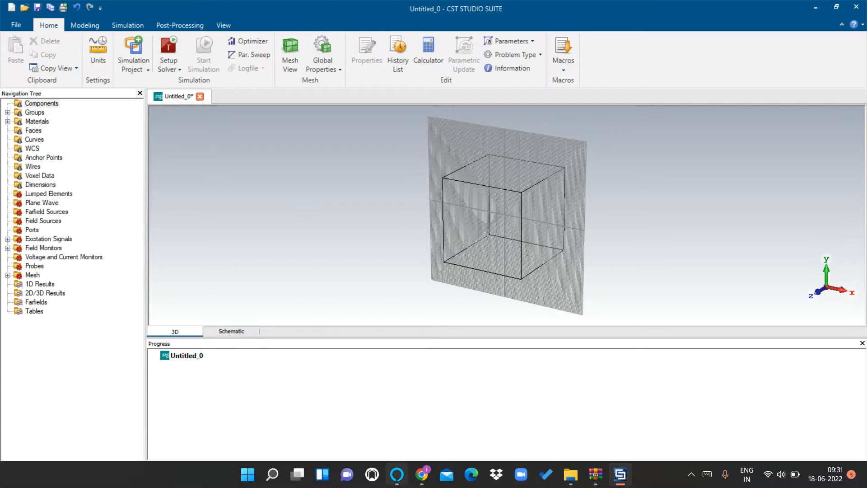
{"action": "mouse_move", "coordinate": [425, 480]}
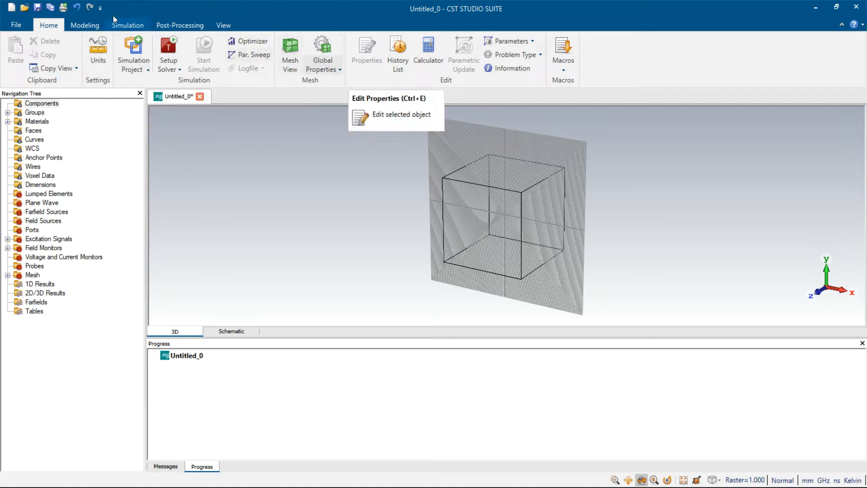
{"action": "left_click", "coordinate": [84, 25]}
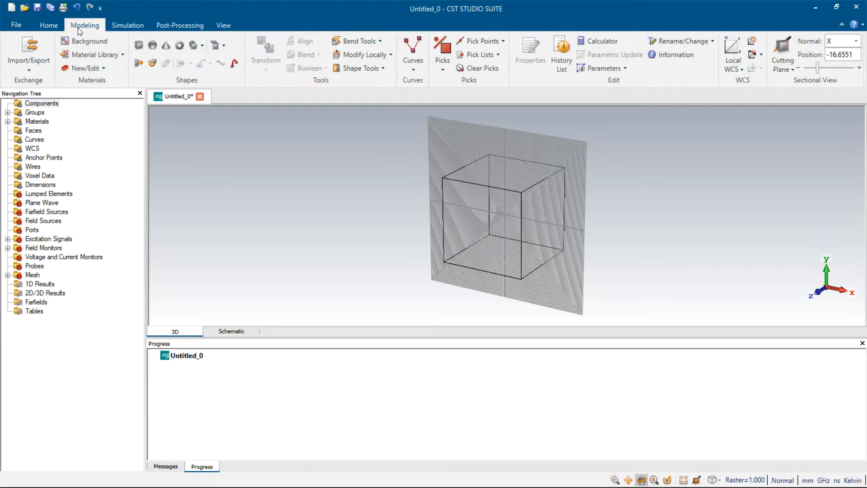
{"action": "left_click", "coordinate": [32, 62]}
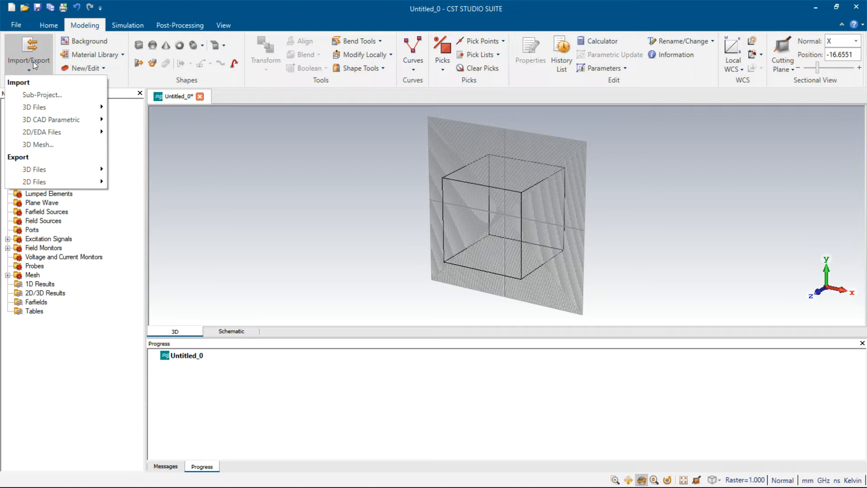
{"action": "mouse_move", "coordinate": [57, 112]}
Draw a brick on the working plane with a base about 52 by 49 mm and a height of about 67 mm
{"action": "left_click", "coordinate": [139, 46]}
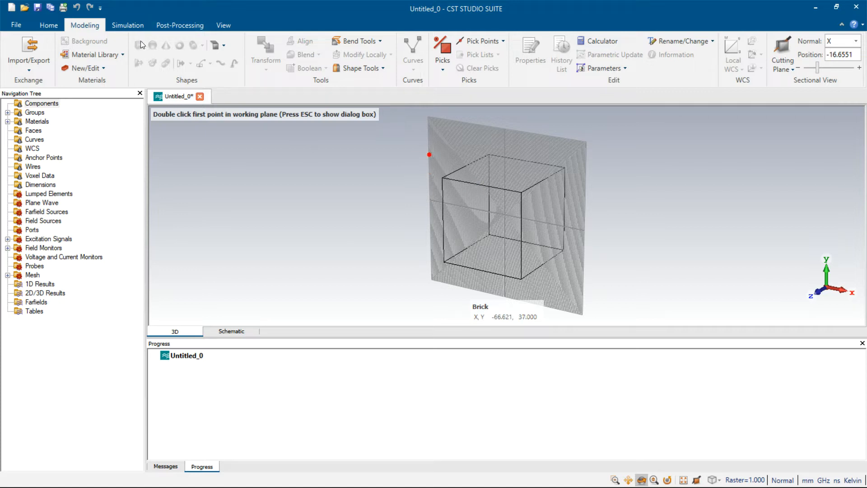
{"action": "double_click", "coordinate": [468, 184]}
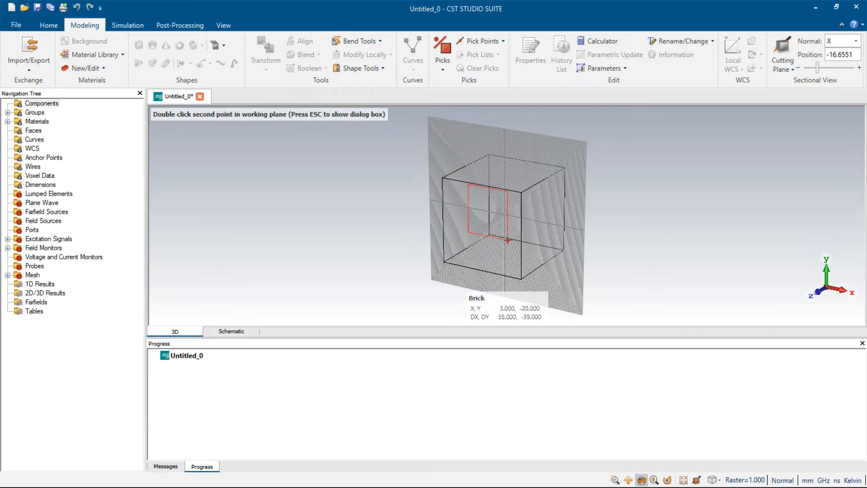
{"action": "double_click", "coordinate": [528, 256]}
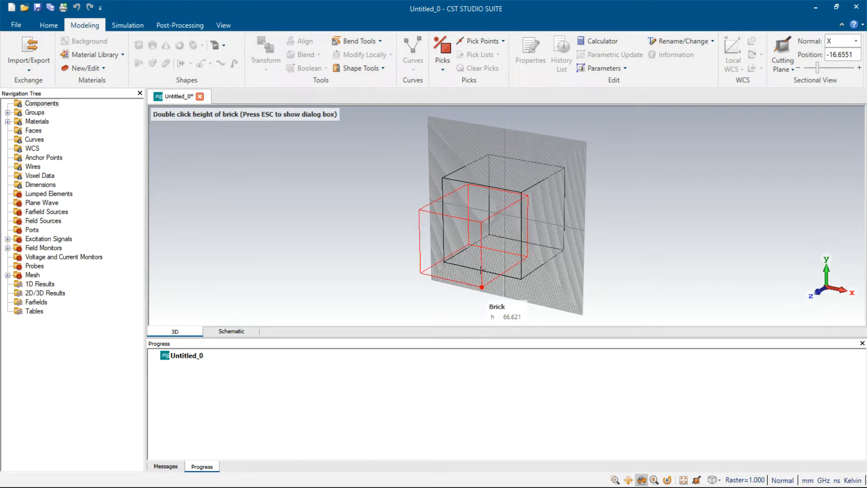
{"action": "double_click", "coordinate": [482, 270]}
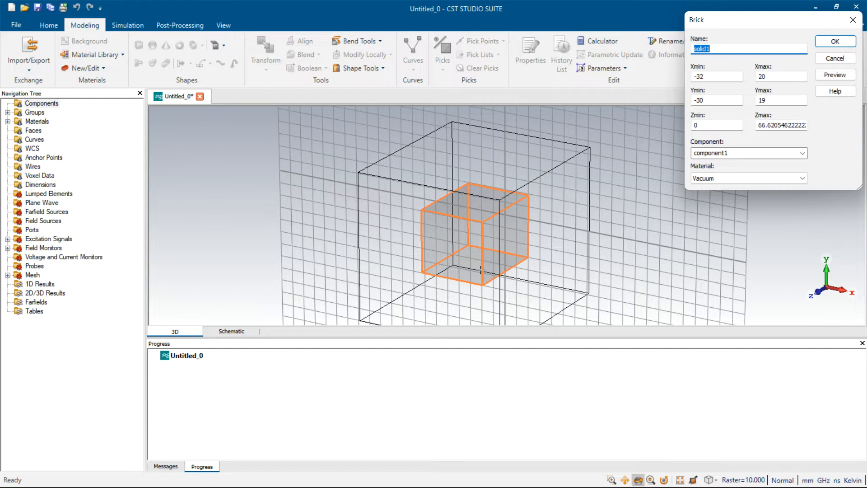
Set the brick's extents to -32 through 32 in both the X and Y directions
{"action": "left_click", "coordinate": [712, 77]}
{"action": "key", "text": "BackSpace"}
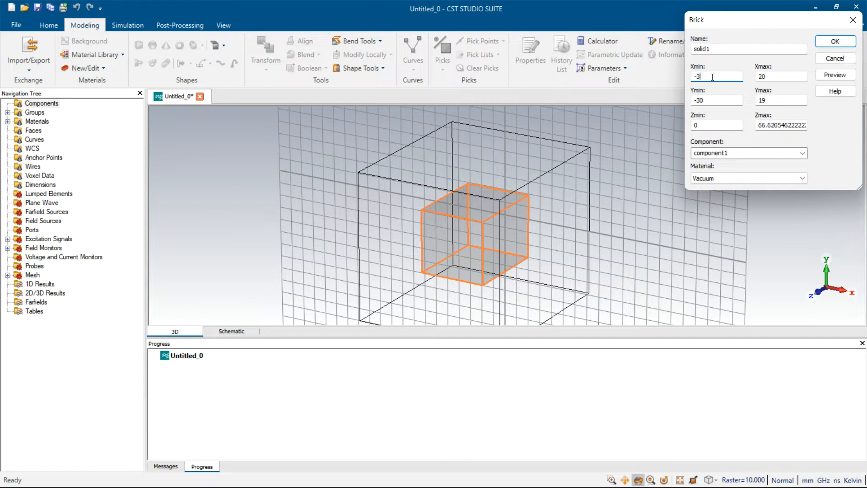
{"action": "type", "text": "-3"}
{"action": "key", "text": "BackSpace"}
{"action": "key", "text": "BackSpace"}
{"action": "type", "text": "2"}
{"action": "key", "text": "Tab"}
{"action": "type", "text": "32"}
{"action": "key", "text": "Tab"}
{"action": "type", "text": "-32"}
{"action": "key", "text": "Tab"}
{"action": "type", "text": "32"}
Set the brick's Zmax to 0.035 and its material to PEC, and preview the shape
{"action": "key", "text": "Tab"}
{"action": "key", "text": "Tab"}
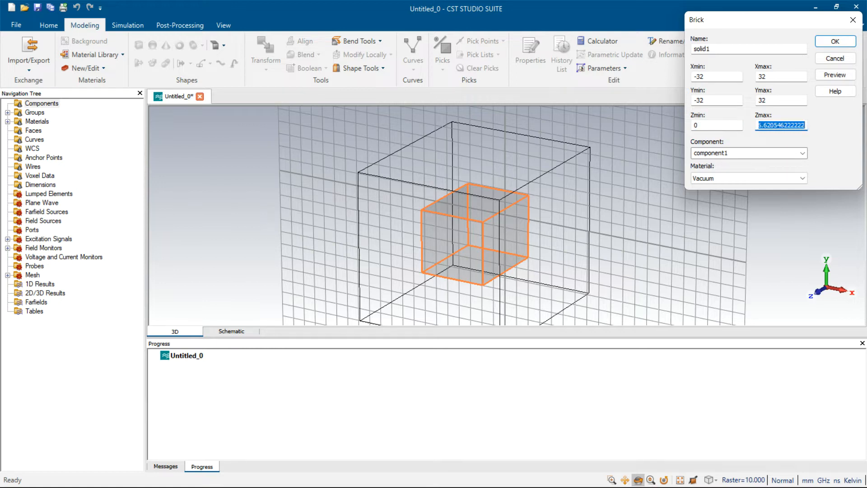
{"action": "type", "text": "0.035"}
{"action": "left_click", "coordinate": [773, 177]}
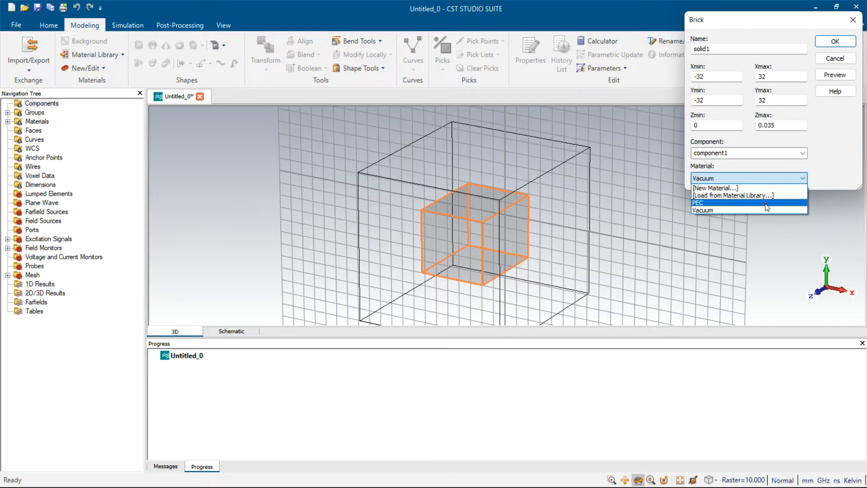
{"action": "left_click", "coordinate": [767, 207]}
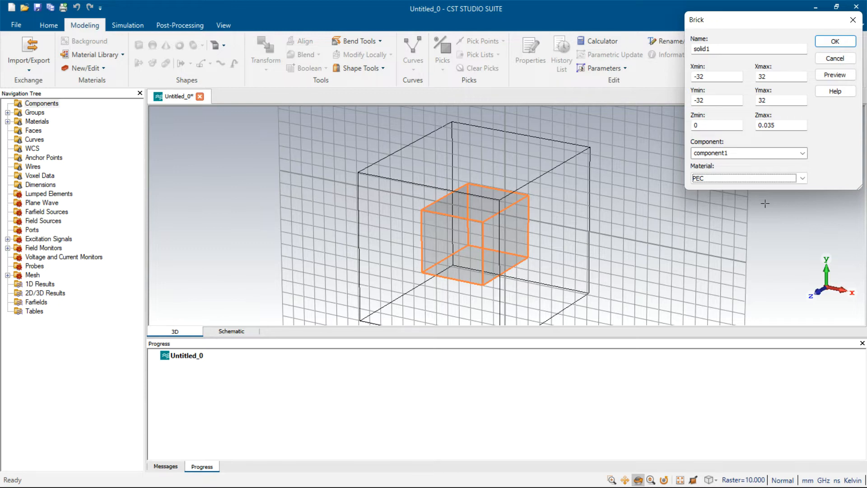
{"action": "left_click", "coordinate": [836, 78]}
{"action": "left_click", "coordinate": [837, 77]}
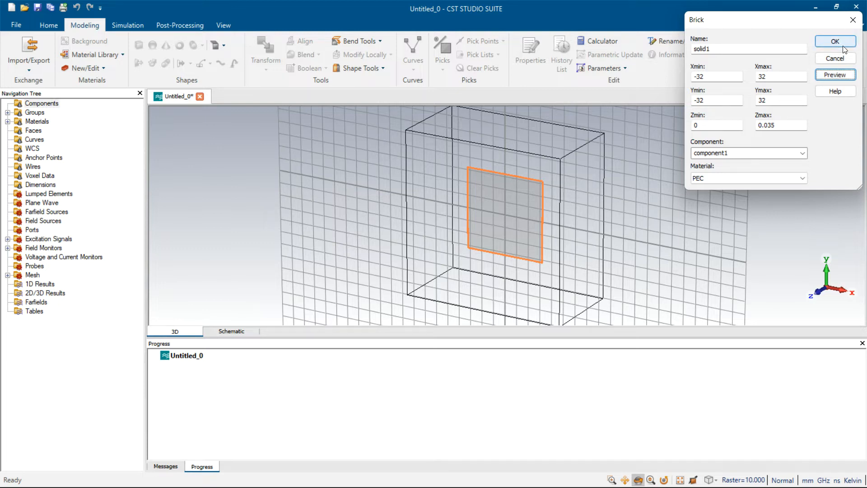
Name the brick "ground" and create it
{"action": "left_click", "coordinate": [758, 50]}
{"action": "key", "text": "BackSpace"}
{"action": "key", "text": "BackSpace"}
{"action": "key", "text": "BackSpace"}
{"action": "key", "text": "BackSpace"}
{"action": "key", "text": "BackSpace"}
{"action": "key", "text": "BackSpace"}
{"action": "type", "text": "gr"}
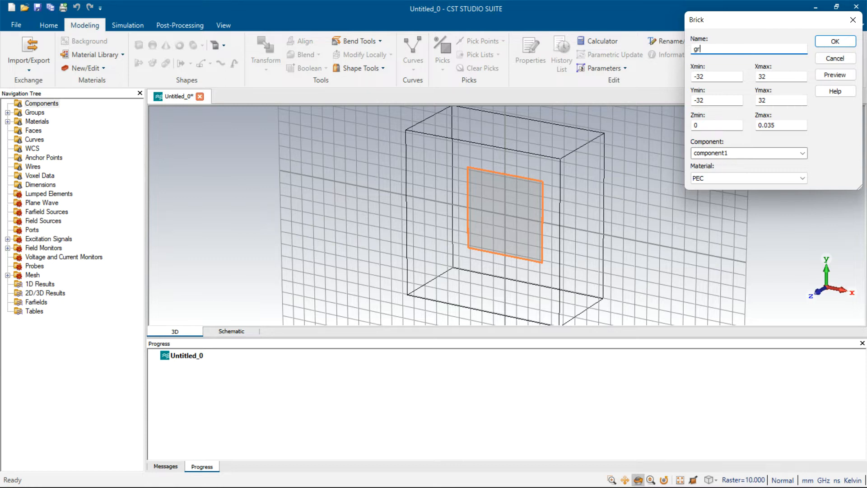
{"action": "type", "text": "ound"}
{"action": "left_click", "coordinate": [823, 44]}
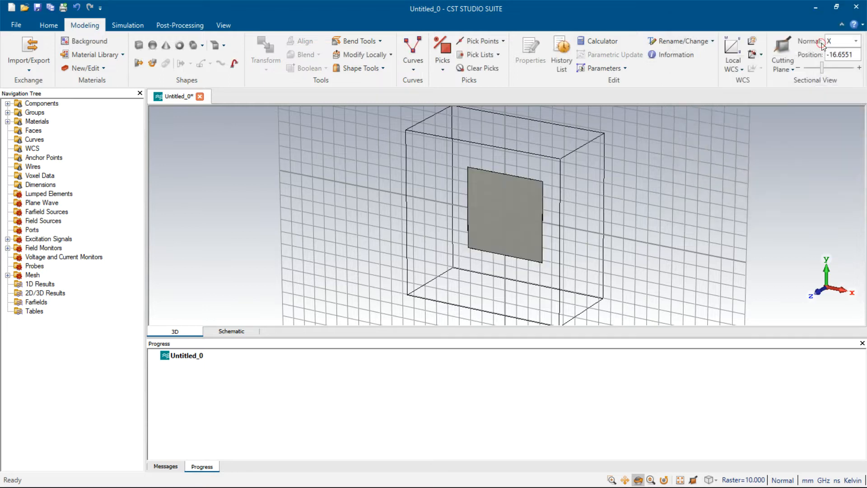
Expand component1 in the model's component list and select the ground brick to view its material details
{"action": "left_click", "coordinate": [8, 103]}
{"action": "left_click", "coordinate": [18, 112]}
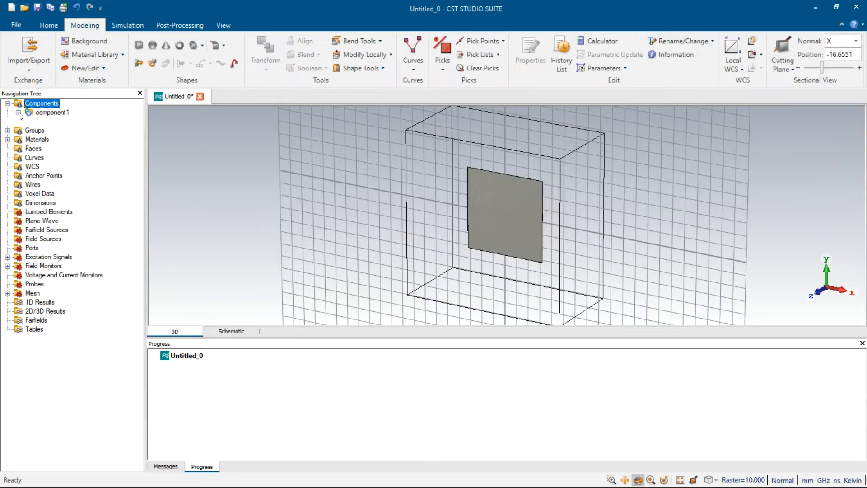
{"action": "left_click", "coordinate": [61, 122]}
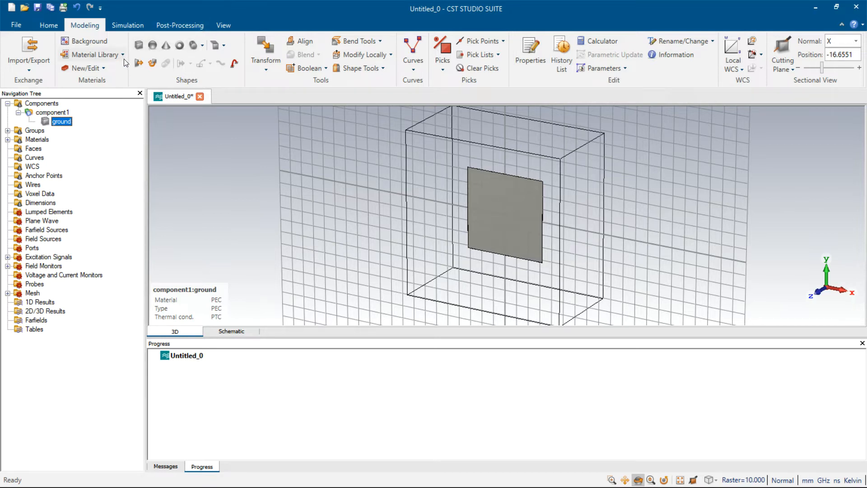
Draw a brick about 60 by 65 and 65 high over the ground plane and name it "substrate"
{"action": "left_click", "coordinate": [139, 45]}
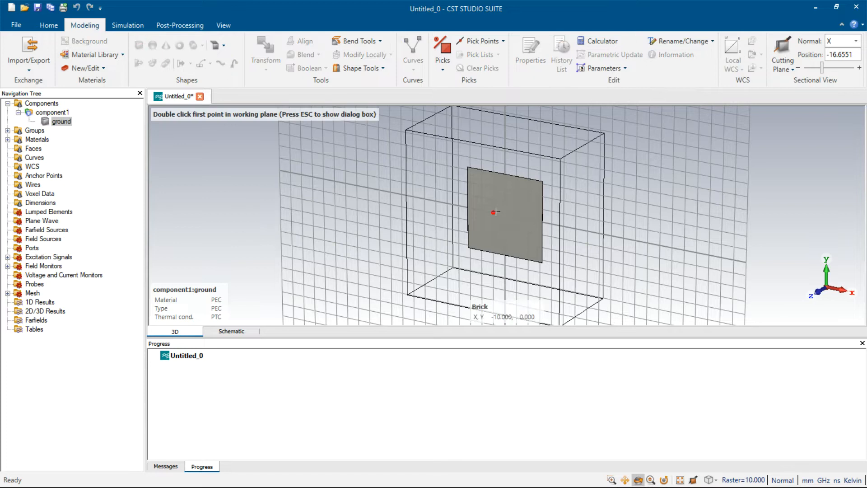
{"action": "double_click", "coordinate": [470, 169]}
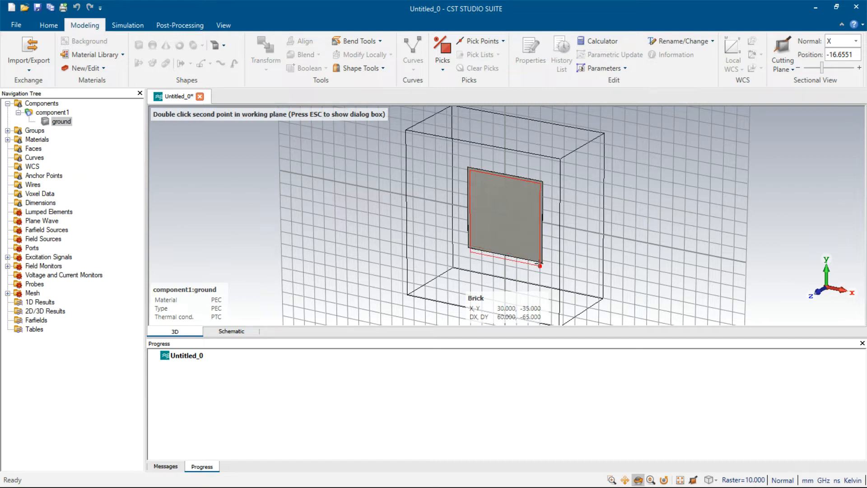
{"action": "double_click", "coordinate": [539, 265]}
{"action": "double_click", "coordinate": [495, 263]}
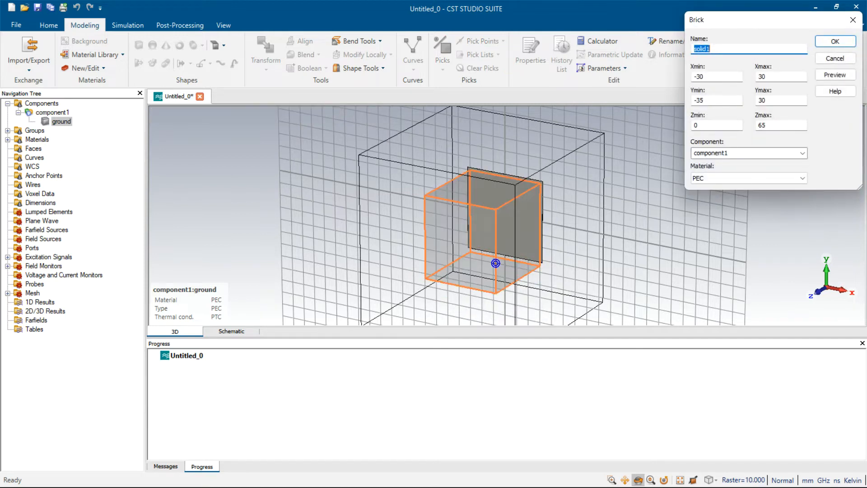
{"action": "type", "text": "substrate"}
Set the substrate brick's extents to -32 through 32 in both the X and Y directions
{"action": "left_click", "coordinate": [710, 77]}
{"action": "key", "text": "BackSpace"}
{"action": "type", "text": "2"}
{"action": "key", "text": "Tab"}
{"action": "type", "text": "32"}
{"action": "key", "text": "Tab"}
{"action": "type", "text": "-32"}
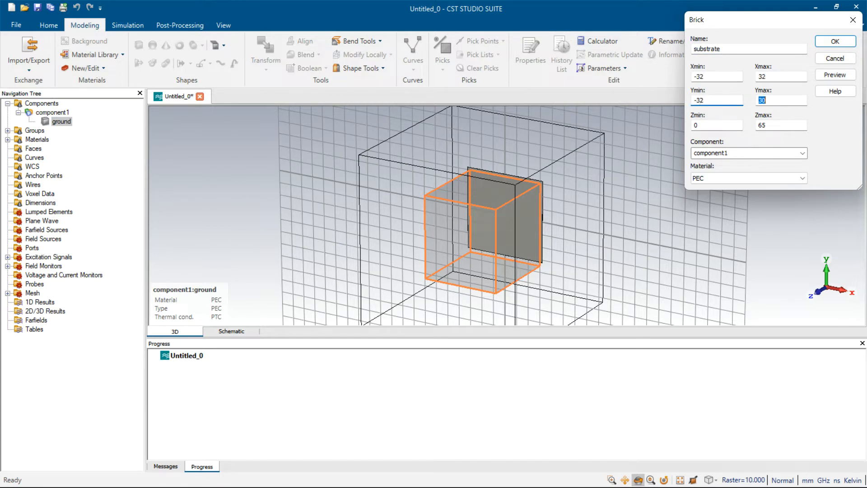
{"action": "key", "text": "Tab"}
{"action": "type", "text": "32"}
Set the substrate brick's Zmin to 0.035 and its Zmax to 1.6+0.035
{"action": "key", "text": "Tab"}
{"action": "type", "text": "0.035"}
{"action": "key", "text": "Tab"}
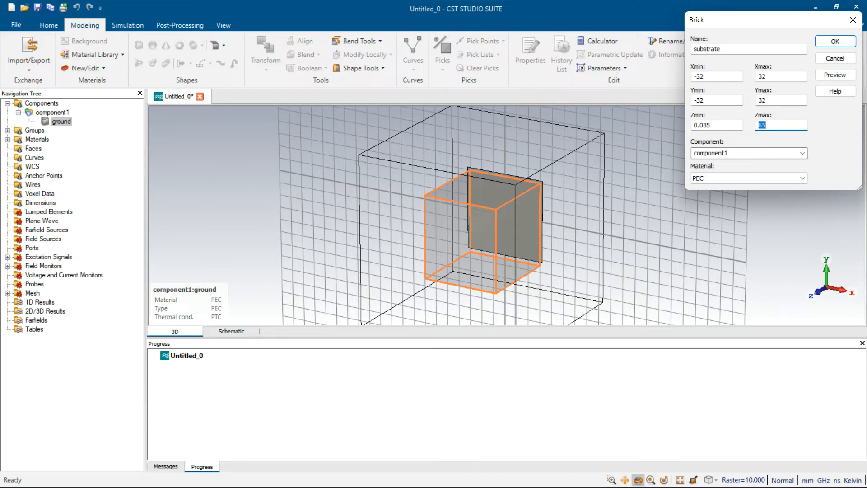
{"action": "type", "text": "1.6+0.035"}
Load FR-4 (lossy) from the material library as the substrate's material, then preview and create the brick
{"action": "left_click", "coordinate": [743, 178]}
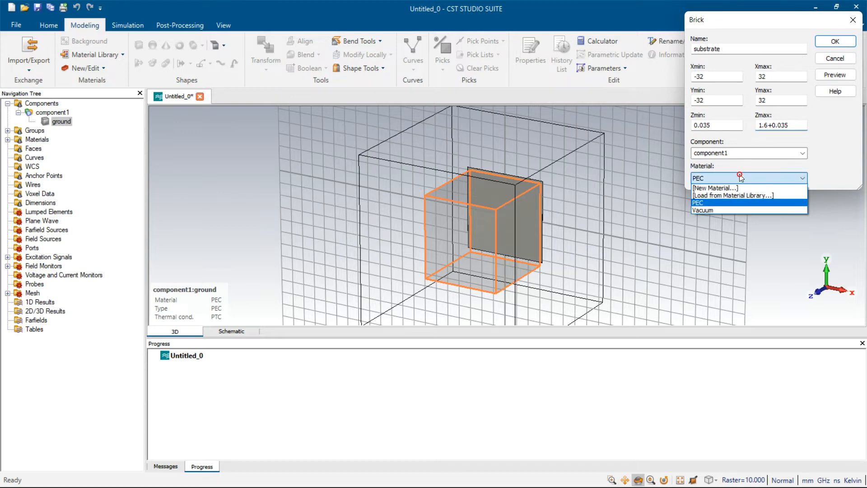
{"action": "left_click", "coordinate": [732, 195]}
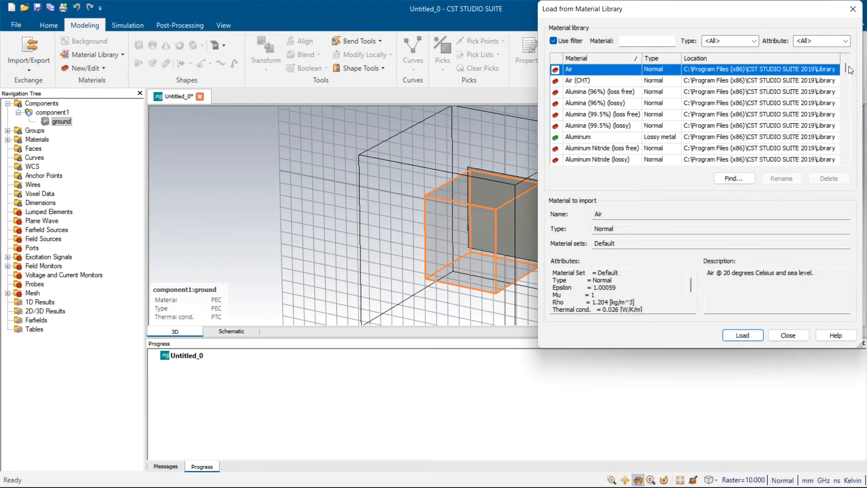
{"action": "left_click_drag", "start_coordinate": [846, 73], "coordinate": [845, 85]}
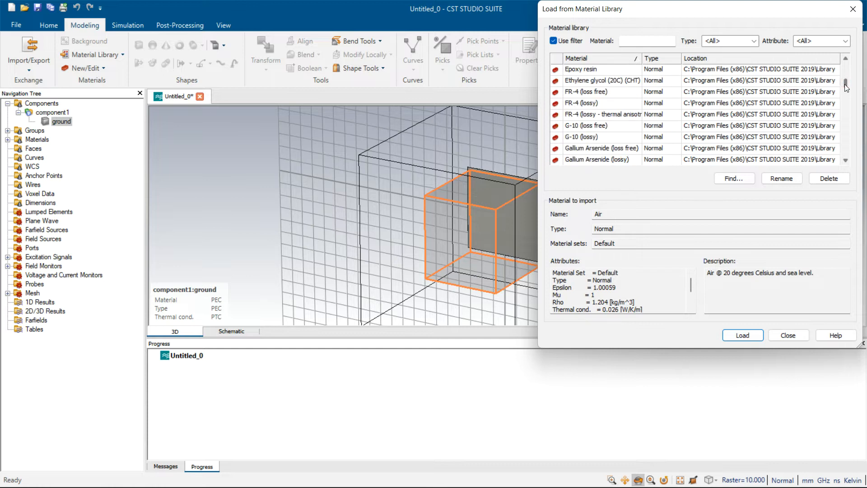
{"action": "left_click", "coordinate": [579, 103]}
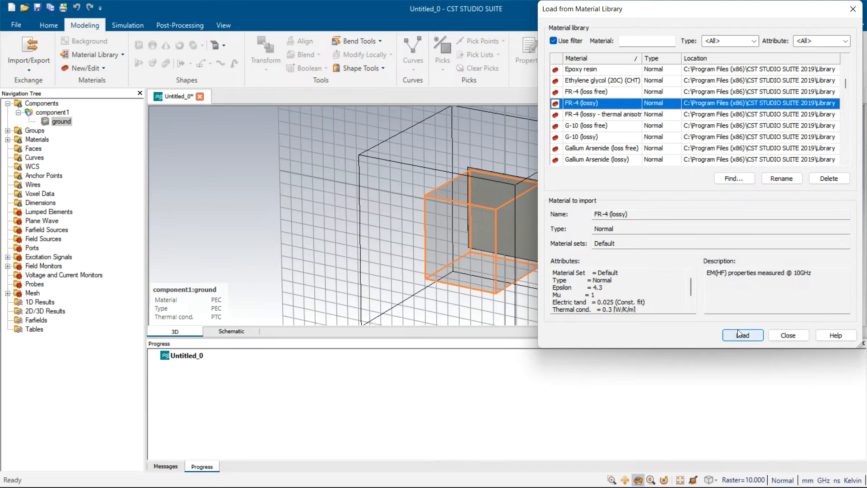
{"action": "left_click", "coordinate": [748, 339]}
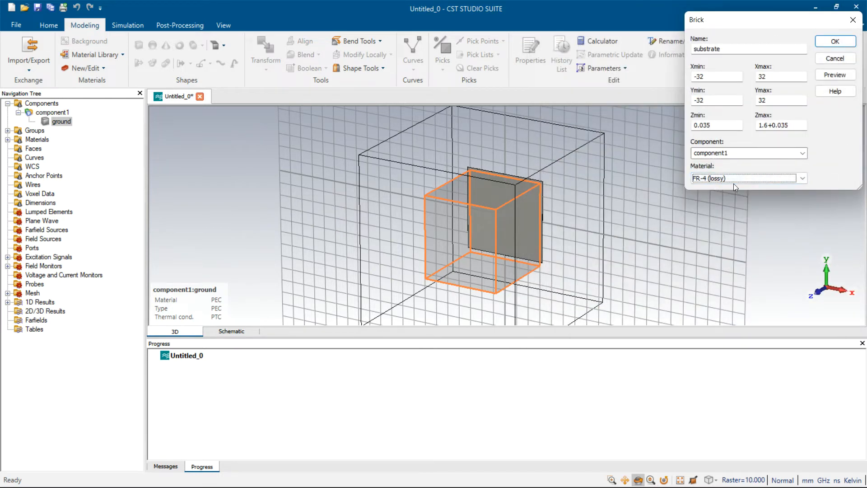
{"action": "left_click", "coordinate": [839, 76]}
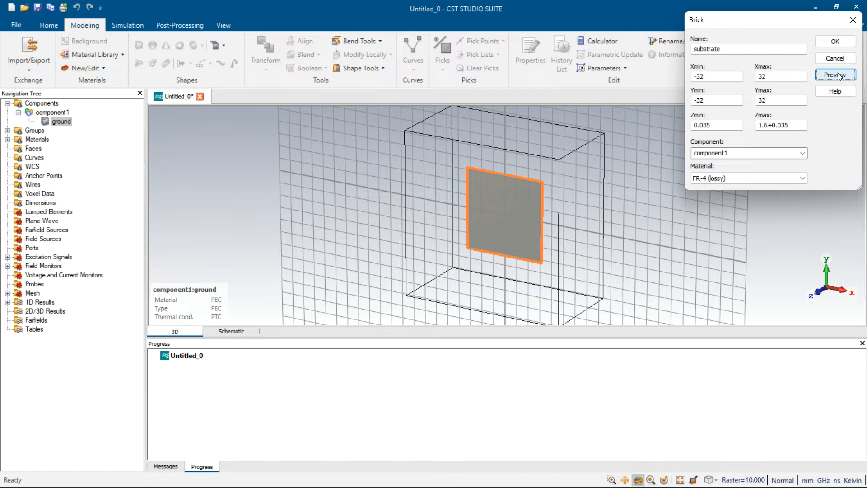
{"action": "left_click", "coordinate": [846, 42]}
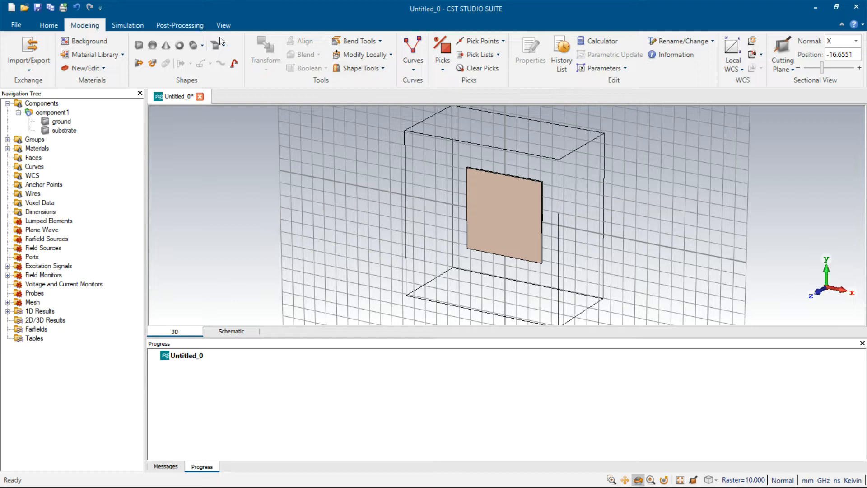
Draw a brick about 20 by 10 and 35 high from the substrate's negative-X edge and name it "feed"
{"action": "left_click", "coordinate": [139, 45]}
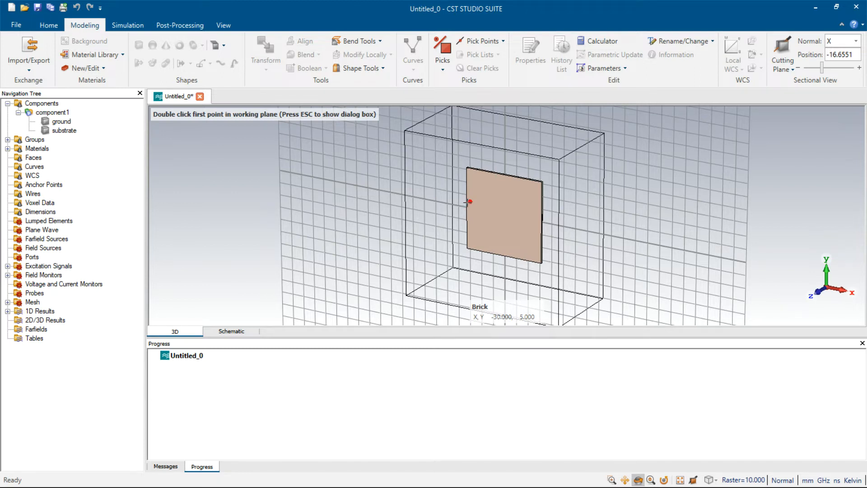
{"action": "double_click", "coordinate": [468, 201]}
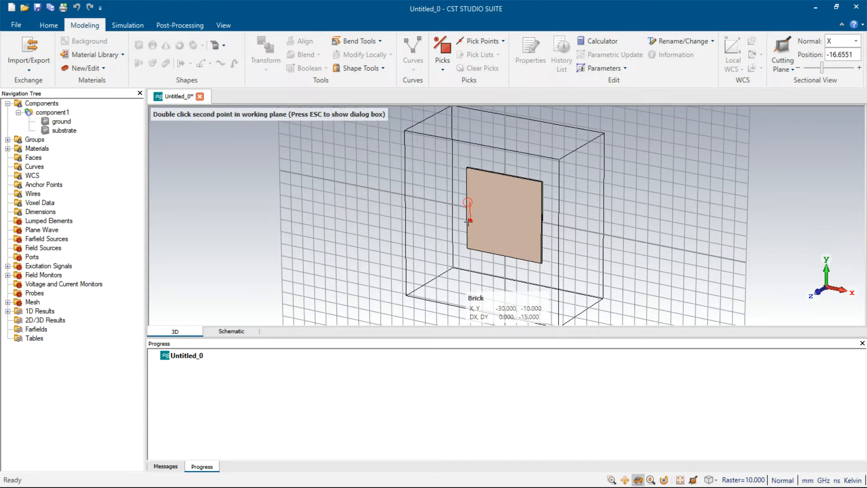
{"action": "double_click", "coordinate": [493, 220]}
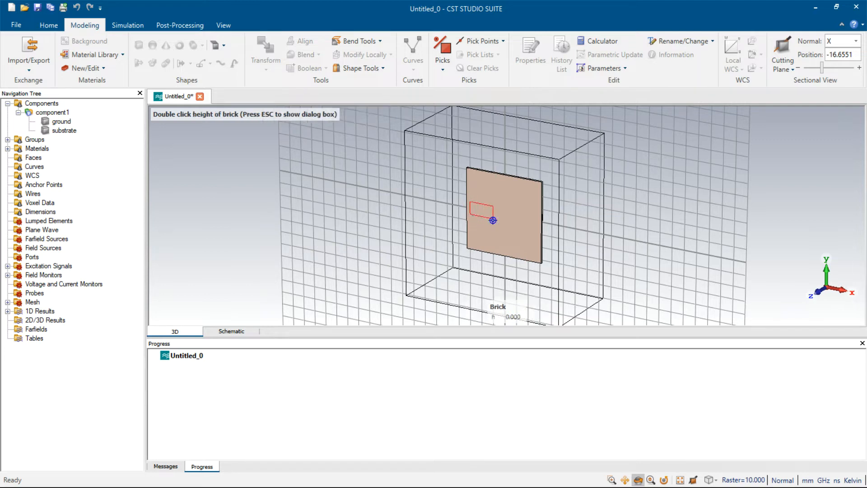
{"action": "double_click", "coordinate": [469, 218]}
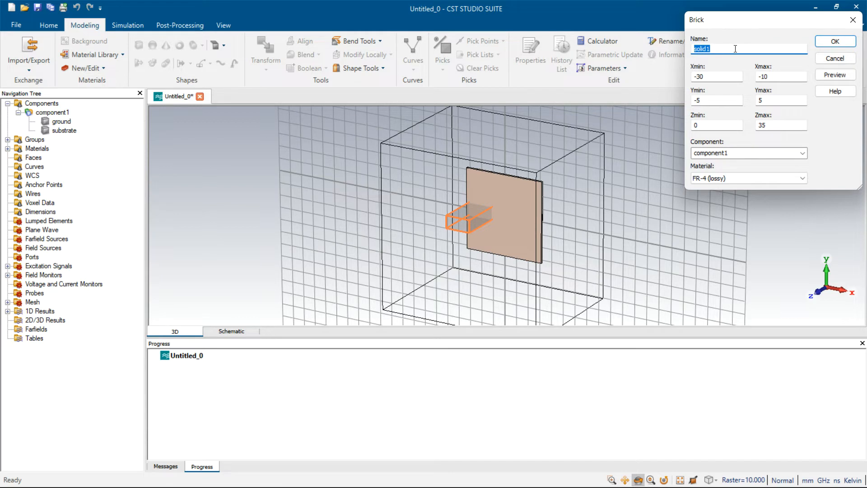
{"action": "type", "text": "feed"}
Set the feed brick's Xmin to -32 and its Xmax to -16
{"action": "key", "text": "Tab"}
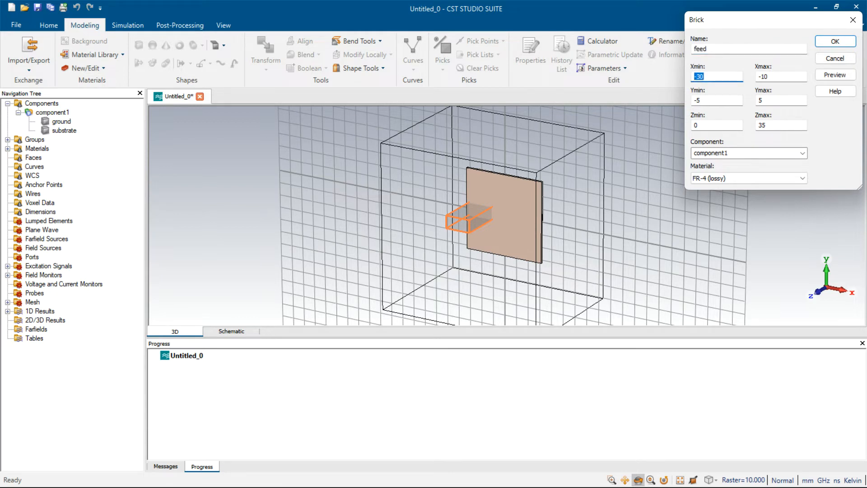
{"action": "type", "text": "-32"}
{"action": "key", "text": "Tab"}
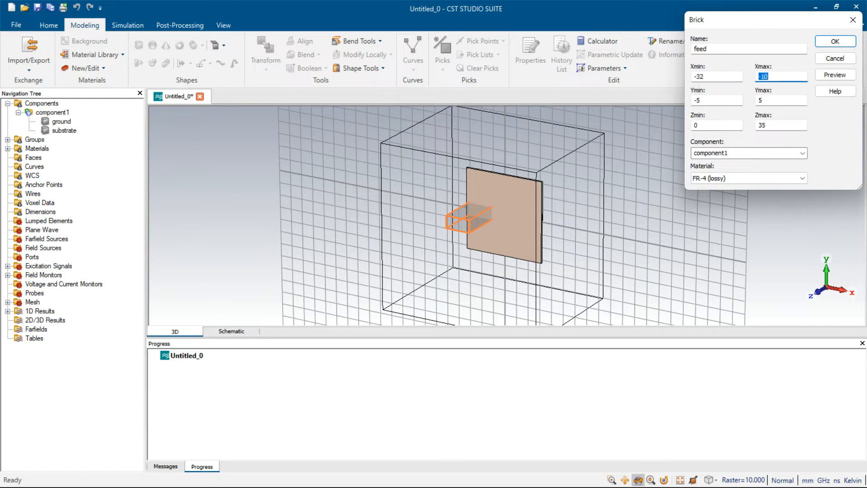
{"action": "type", "text": "-16"}
{"action": "key", "text": "Tab"}
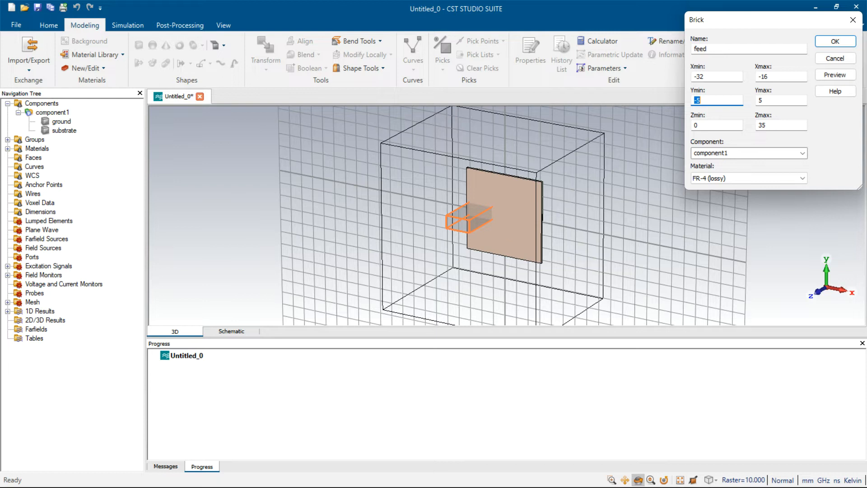
Set the feed brick's Ymin to -1.56 and its Ymax to 1.56
{"action": "type", "text": "-1.6"}
{"action": "key", "text": "Tab"}
{"action": "type", "text": "1.6"}
{"action": "type", "text": "56"}
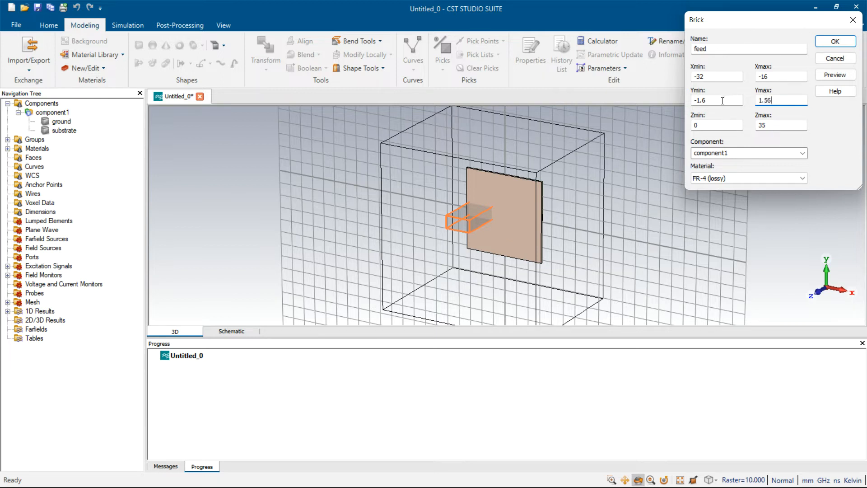
{"action": "left_click", "coordinate": [715, 100]}
{"action": "key", "text": "BackSpace"}
{"action": "type", "text": "56"}
Switch to Chrome and open Pasternack's microstrip calculator page at pasternack.com/t-calculator-microstrip.aspx
{"action": "left_click", "coordinate": [422, 475]}
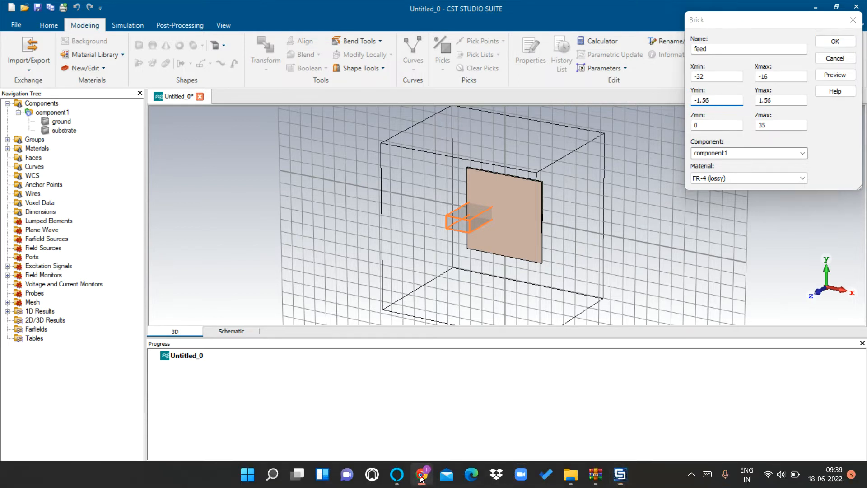
{"action": "left_click", "coordinate": [421, 475]}
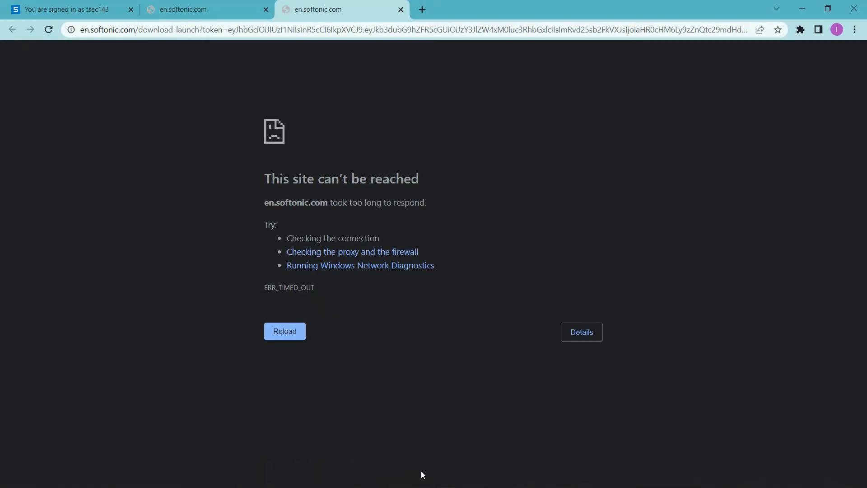
{"action": "left_click", "coordinate": [355, 30]}
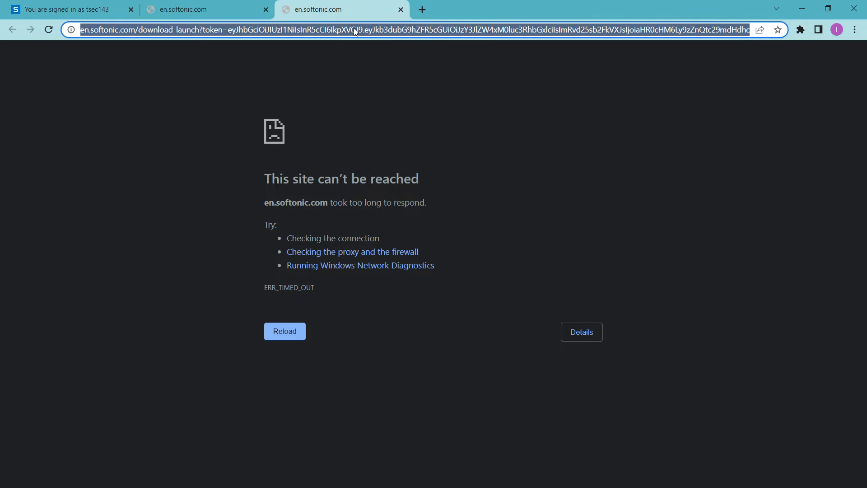
{"action": "type", "text": "li"}
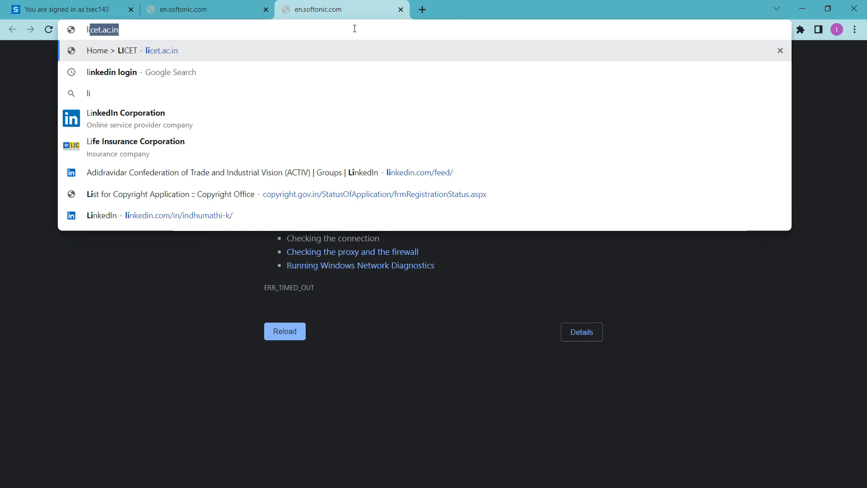
{"action": "key", "text": "BackSpace"}
{"action": "key", "text": "BackSpace"}
{"action": "key", "text": "BackSpace"}
{"action": "type", "text": "pas"}
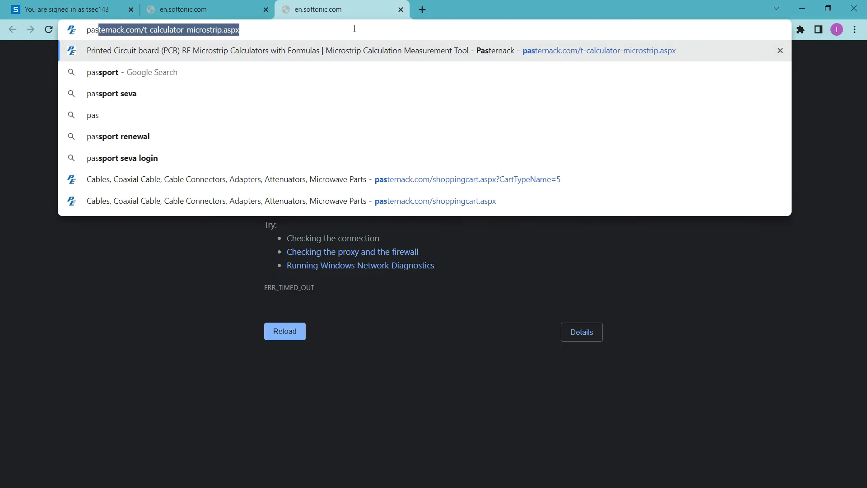
{"action": "left_click", "coordinate": [513, 51]}
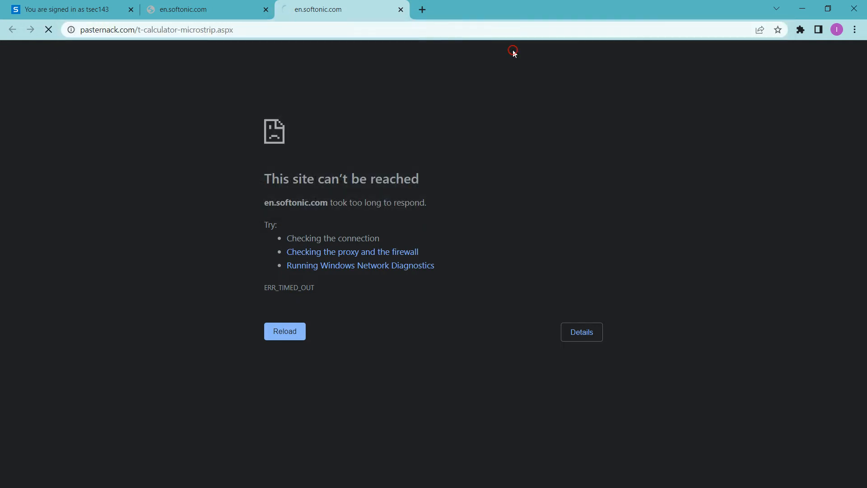
Return to CST Studio Suite and set the feed brick's Zmin to 1.635 and Zmax to 1.635+0.035
{"action": "mouse_move", "coordinate": [406, 486]}
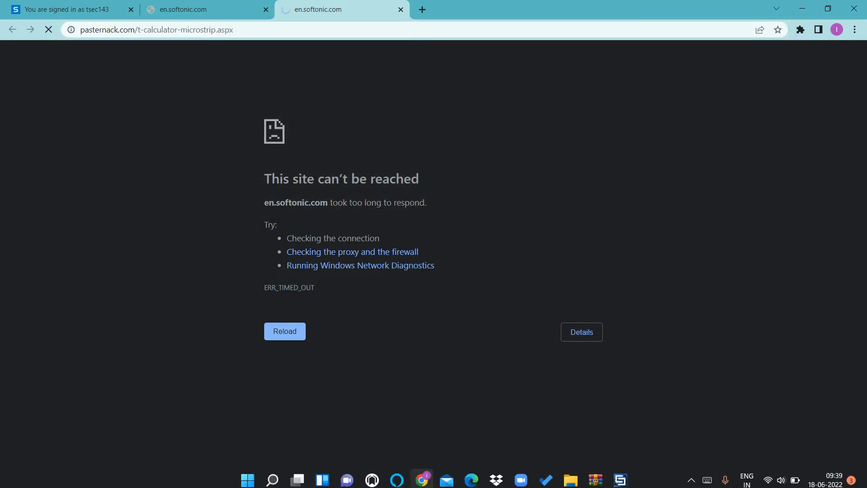
{"action": "left_click", "coordinate": [620, 478]}
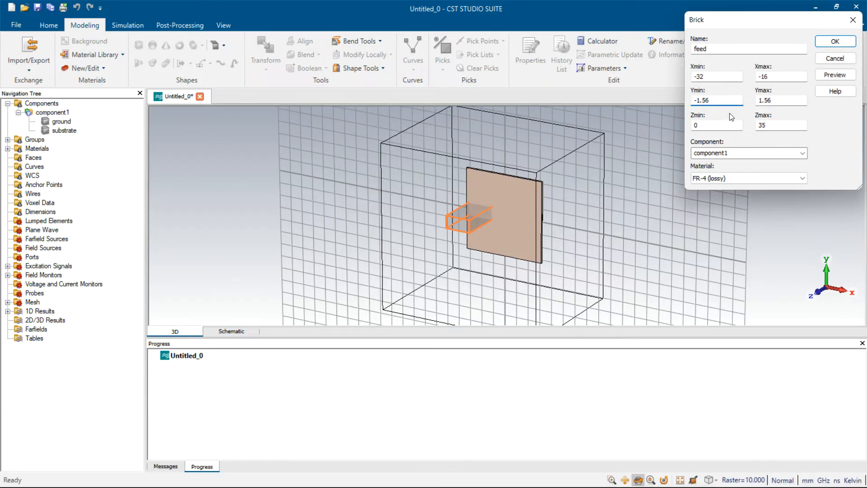
{"action": "left_click", "coordinate": [709, 126]}
{"action": "key", "text": "BackSpace"}
{"action": "type", "text": "1.635"}
{"action": "key", "text": "Tab"}
{"action": "type", "text": "1.635+0.3"}
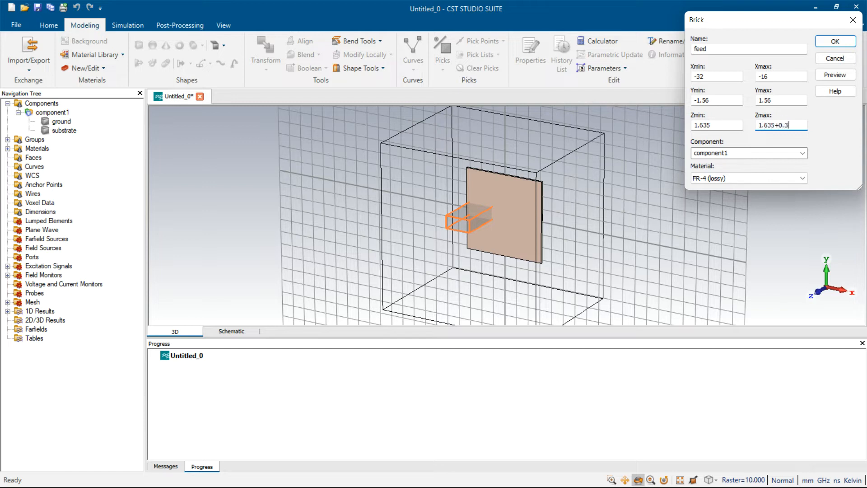
{"action": "key", "text": "BackSpace"}
{"action": "type", "text": "035"}
Set the feed brick's material to PEC, then preview and create it
{"action": "left_click", "coordinate": [792, 180]}
{"action": "left_click", "coordinate": [784, 210]}
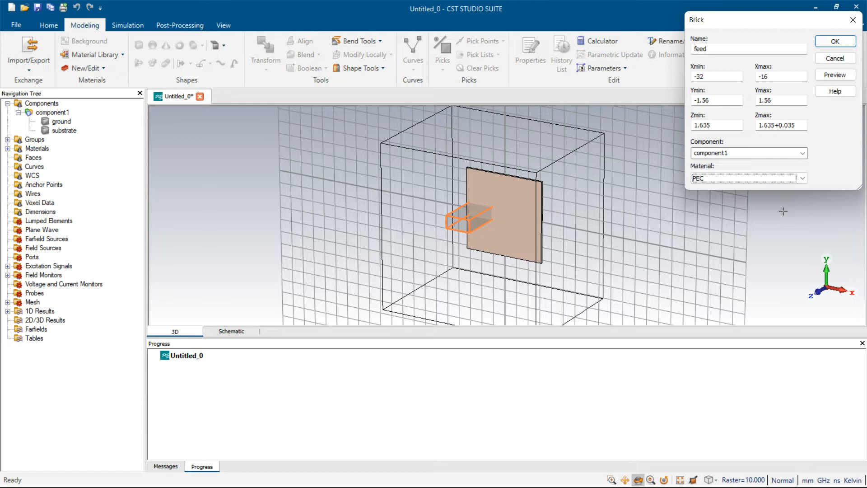
{"action": "left_click", "coordinate": [834, 75]}
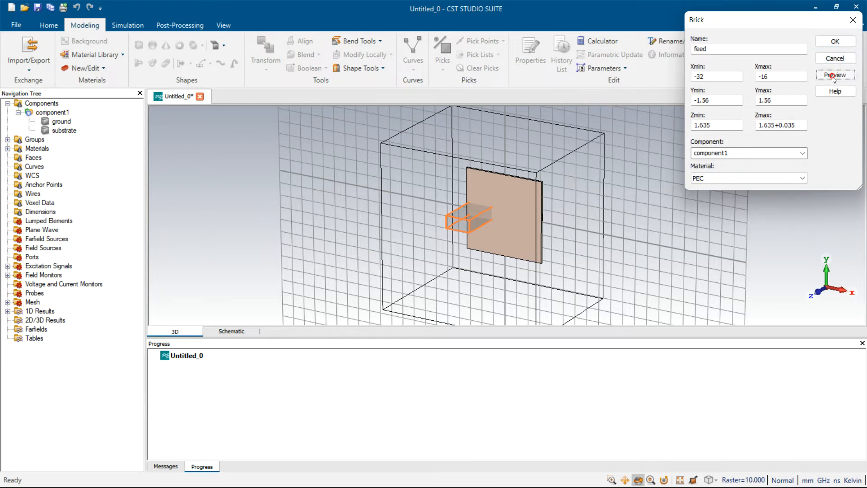
{"action": "left_click", "coordinate": [829, 40]}
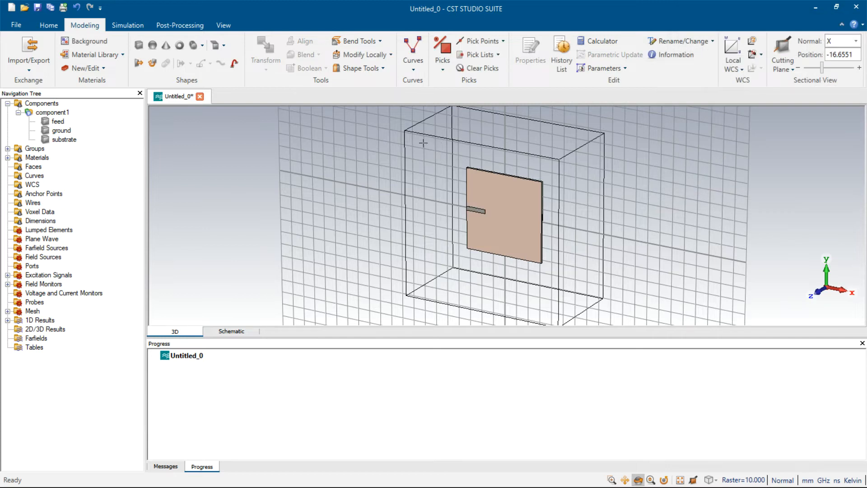
Draw a brick about 45 by 45 by 45 mm over the substrate and name it patch
{"action": "left_click", "coordinate": [139, 45]}
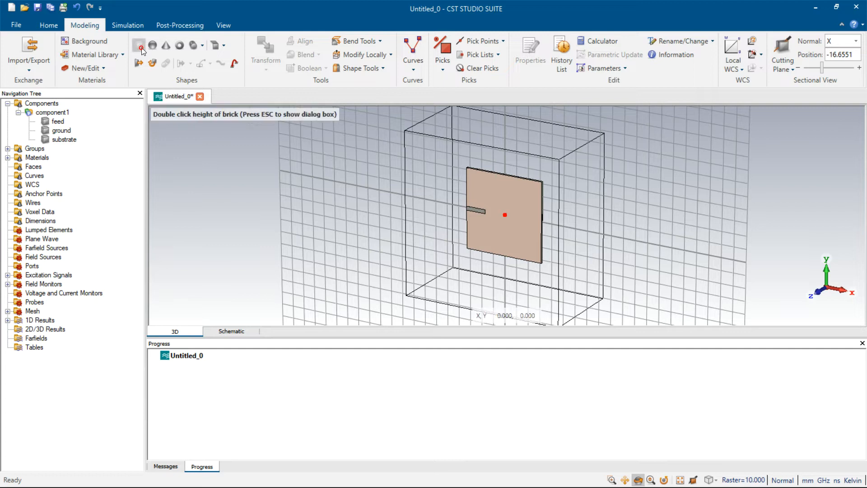
{"action": "double_click", "coordinate": [482, 184]}
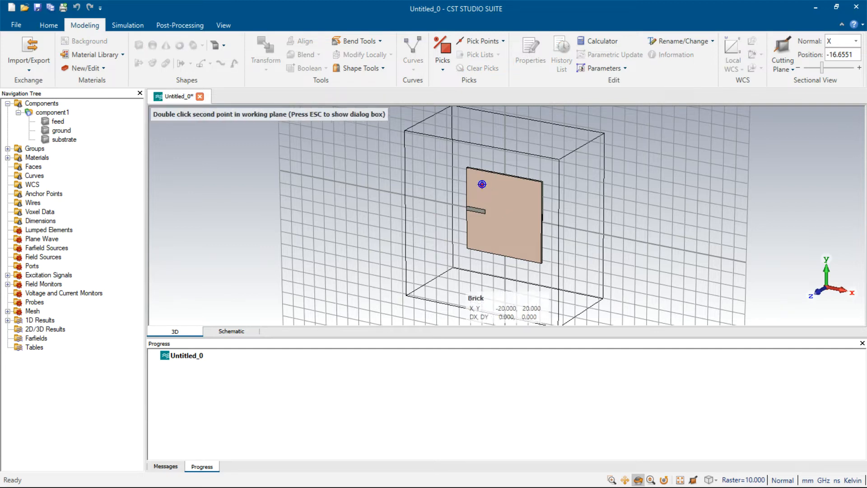
{"action": "double_click", "coordinate": [534, 253]}
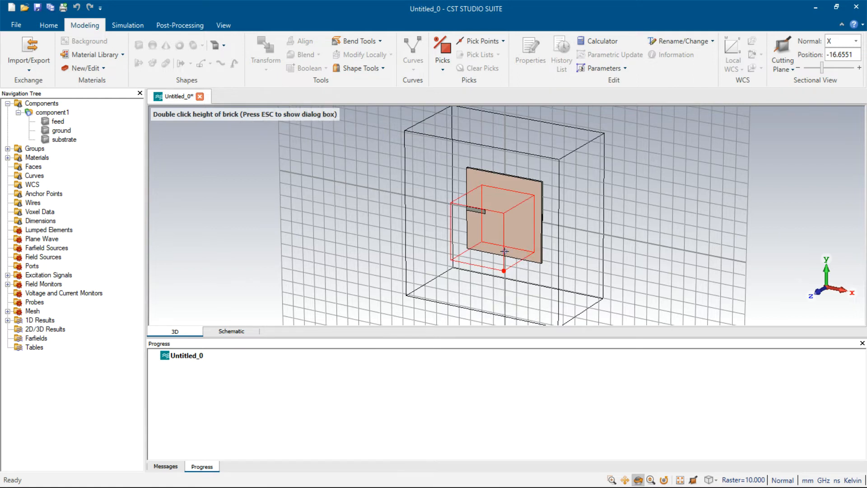
{"action": "double_click", "coordinate": [504, 251]}
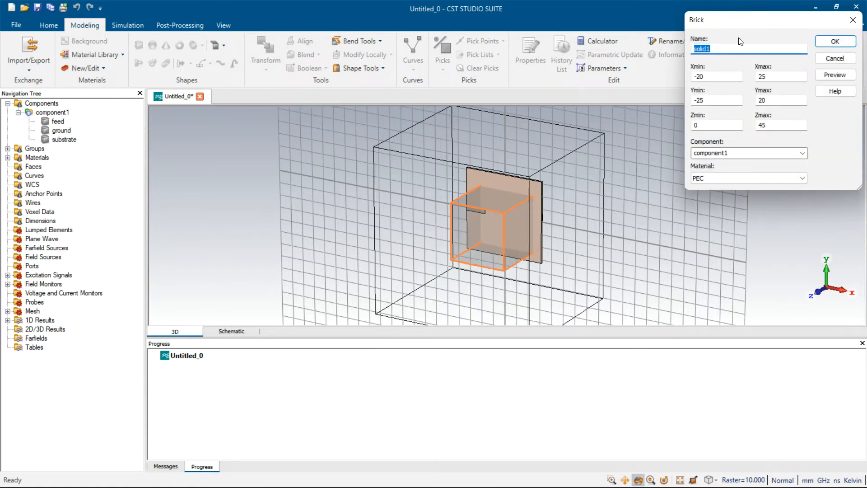
{"action": "type", "text": "patch"}
{"action": "key", "text": "Tab"}
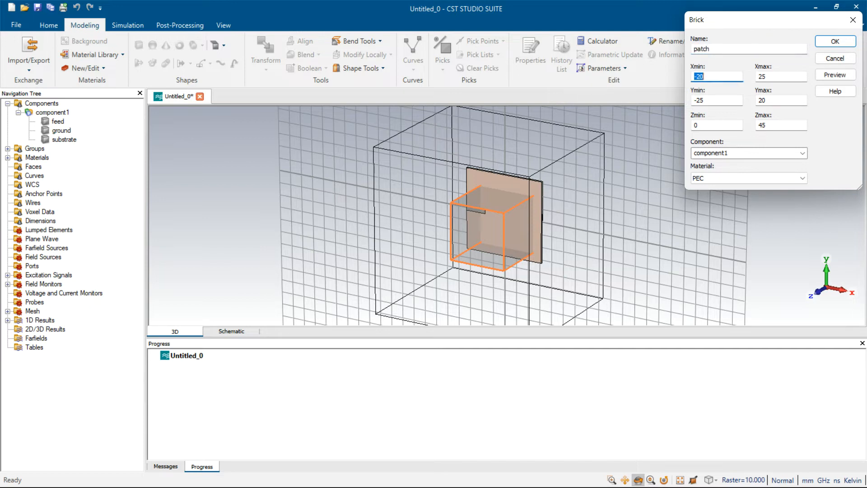
Set the patch brick's Xmin to -16, Xmax to 32, Ymin to -32 and Ymax to 32
{"action": "type", "text": "-16"}
{"action": "key", "text": "Tab"}
{"action": "type", "text": "32"}
{"action": "key", "text": "Tab"}
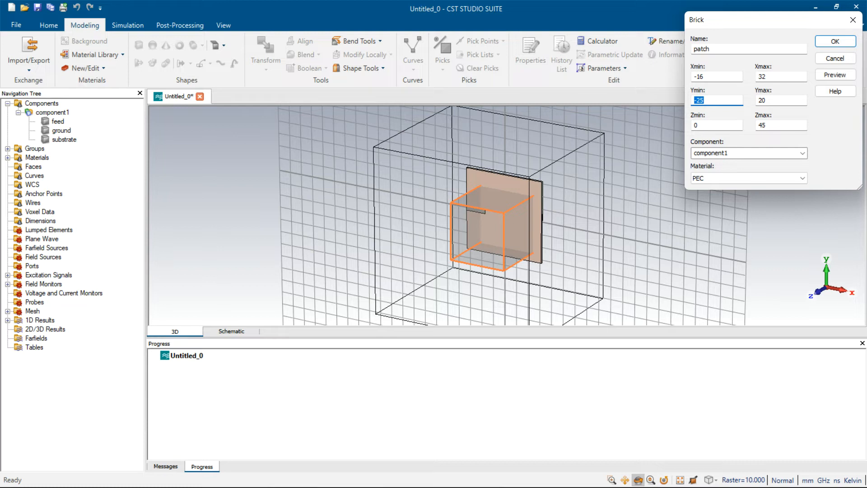
{"action": "type", "text": "-32"}
{"action": "key", "text": "Tab"}
{"action": "type", "text": "32"}
{"action": "key", "text": "Tab"}
Set the patch brick's Zmin to 1.635 and Zmax to 1.67, and create it in PEC after previewing
{"action": "type", "text": "1.635"}
{"action": "key", "text": "Tab"}
{"action": "type", "text": "1.67"}
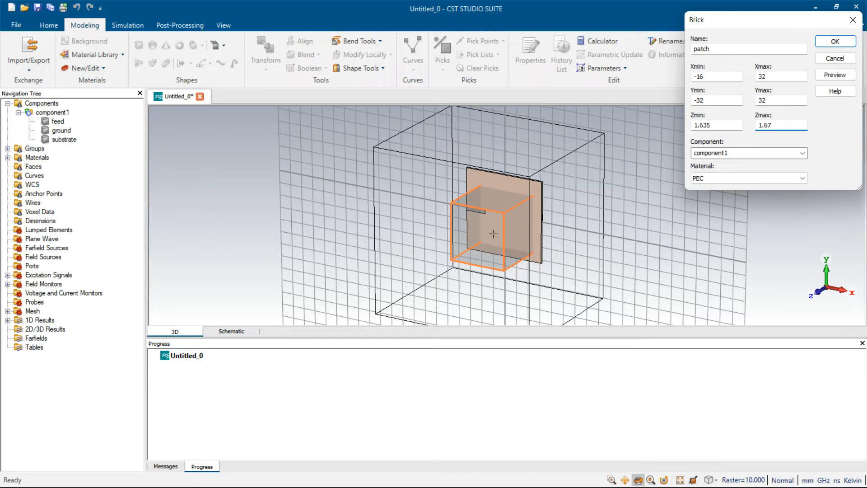
{"action": "left_click", "coordinate": [836, 75]}
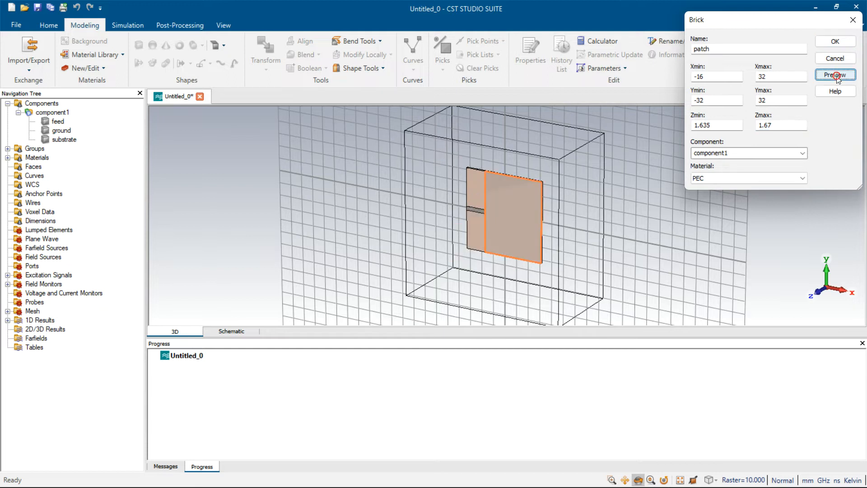
{"action": "left_click", "coordinate": [831, 43]}
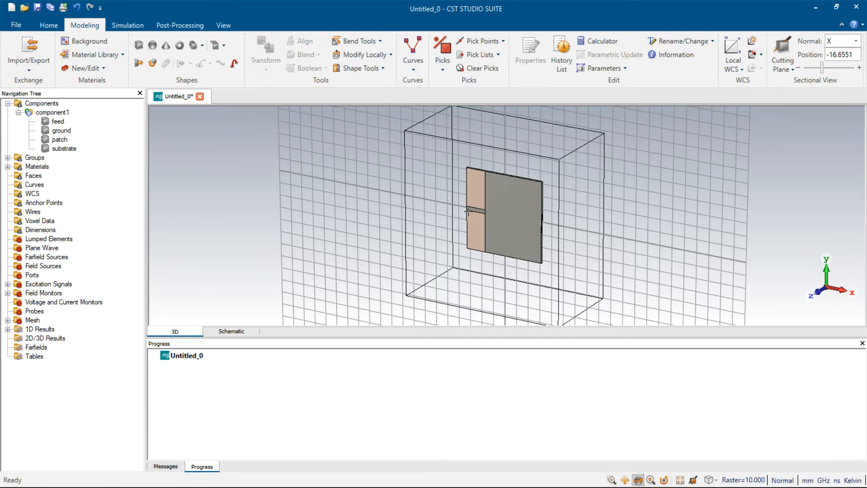
Merge the feed into the patch with a Boolean Add
{"action": "left_click_drag", "start_coordinate": [469, 211], "coordinate": [570, 163]}
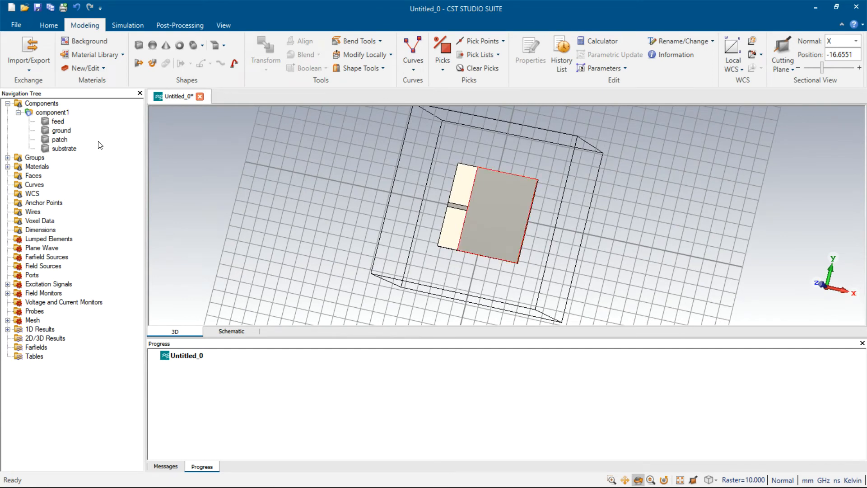
{"action": "left_click", "coordinate": [58, 122]}
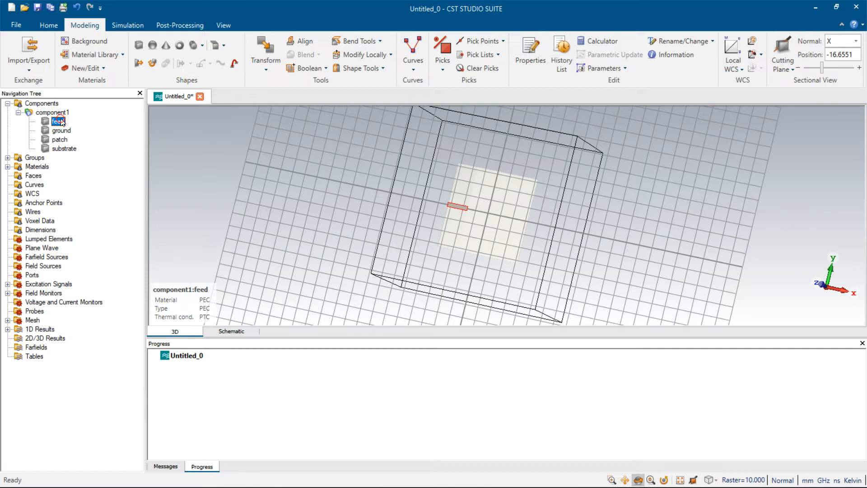
{"action": "left_click", "coordinate": [66, 142]}
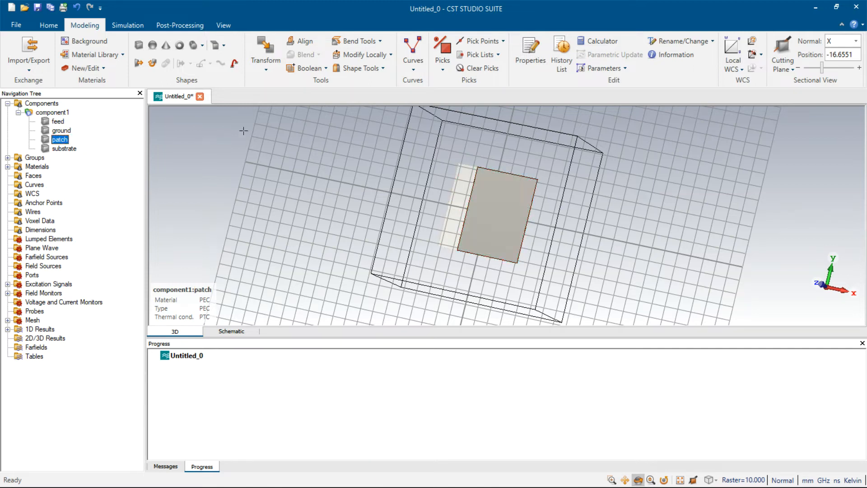
{"action": "left_click", "coordinate": [328, 69]}
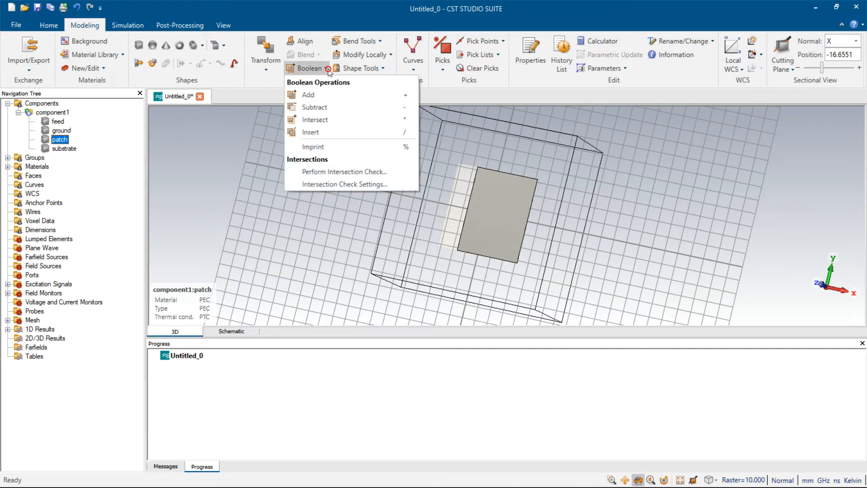
{"action": "left_click", "coordinate": [170, 147]}
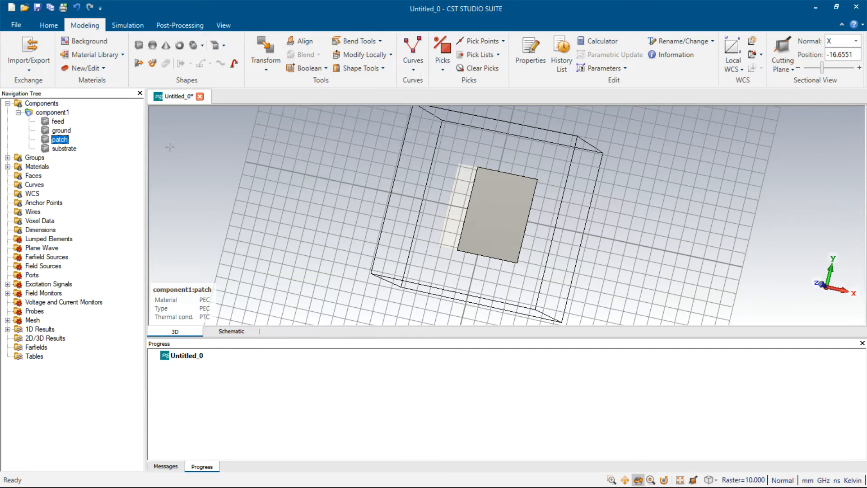
{"action": "key", "text": "plus"}
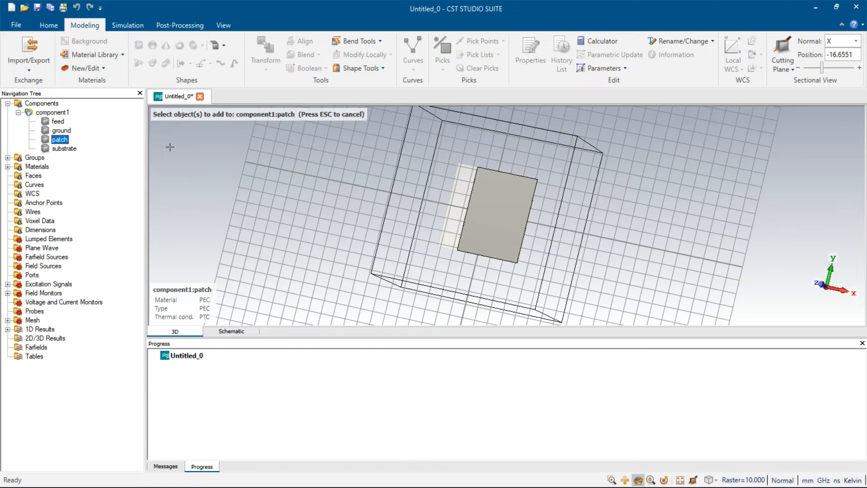
{"action": "left_click", "coordinate": [62, 122]}
{"action": "key", "text": "Return"}
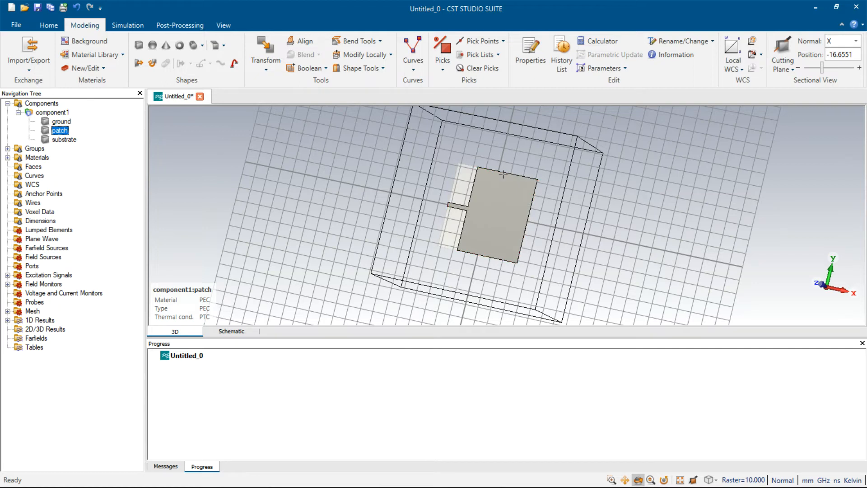
Pick the thin end face of the feed line at the substrate's edge
{"action": "left_click_drag", "start_coordinate": [444, 199], "coordinate": [489, 228]}
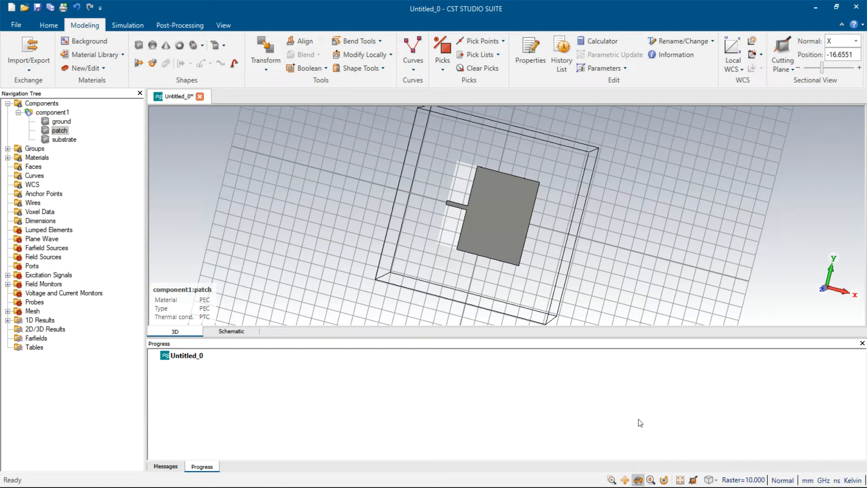
{"action": "left_click", "coordinate": [638, 481]}
{"action": "left_click_drag", "start_coordinate": [409, 208], "coordinate": [536, 259]}
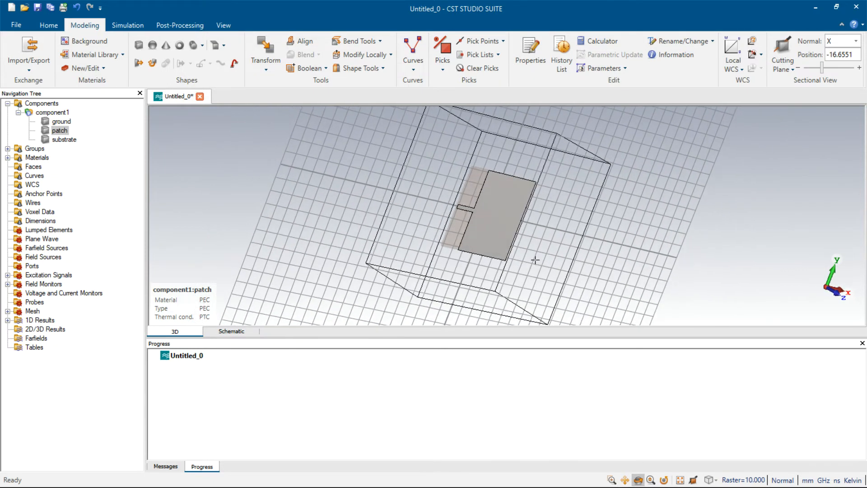
{"action": "left_click", "coordinate": [612, 480]}
{"action": "left_click_drag", "start_coordinate": [442, 190], "coordinate": [477, 226]}
{"action": "left_click_drag", "start_coordinate": [440, 137], "coordinate": [537, 246]}
{"action": "left_click_drag", "start_coordinate": [459, 153], "coordinate": [578, 278]}
{"action": "left_click_drag", "start_coordinate": [451, 172], "coordinate": [512, 232]}
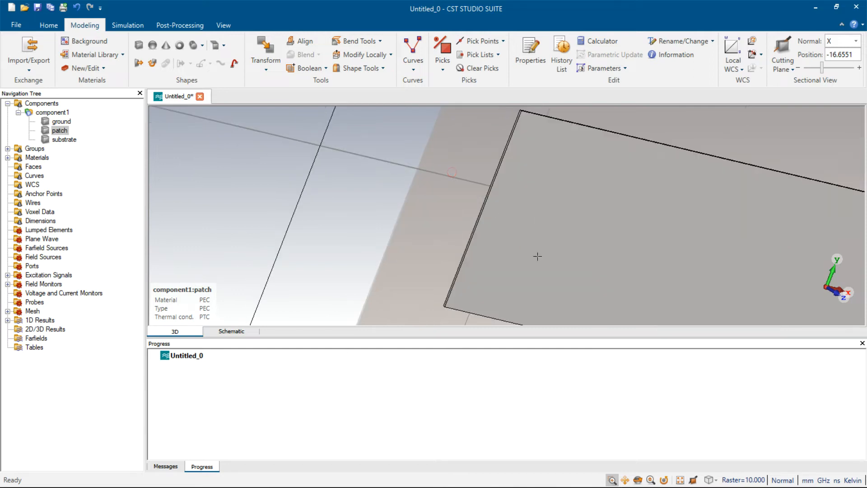
{"action": "left_click", "coordinate": [54, 113]}
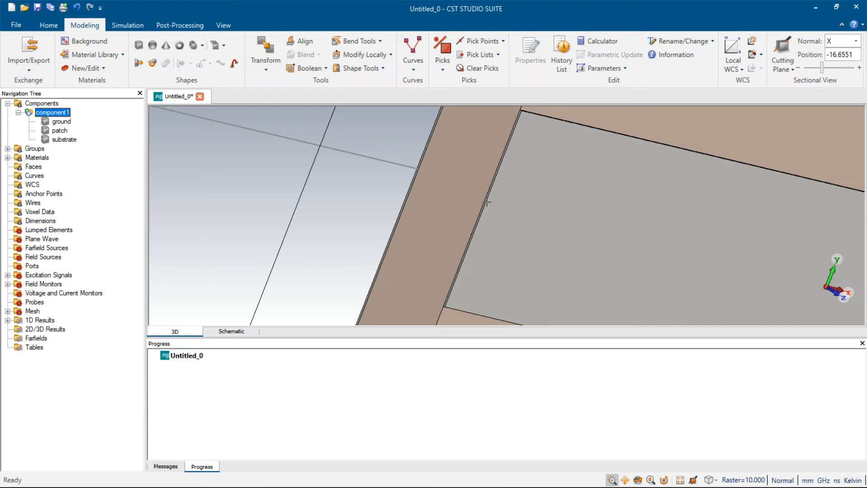
{"action": "scroll", "coordinate": [464, 183], "scroll_direction": "up", "scroll_amount": 3}
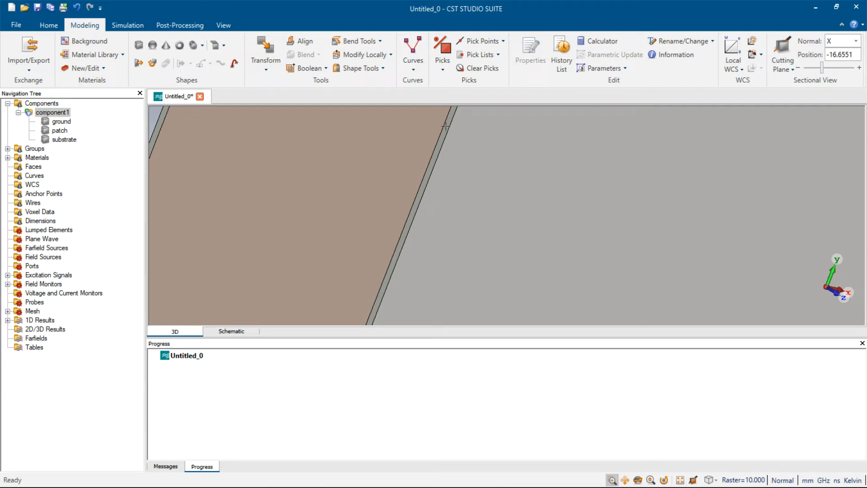
{"action": "left_click", "coordinate": [442, 72]}
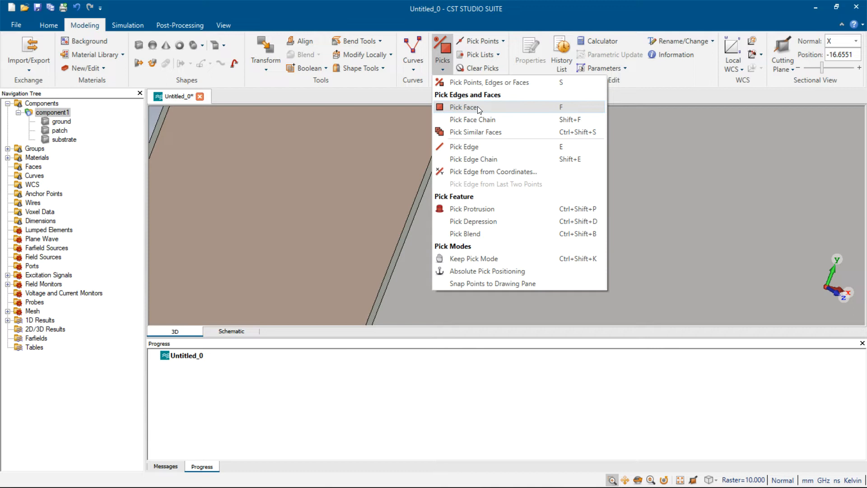
{"action": "left_click", "coordinate": [465, 107]}
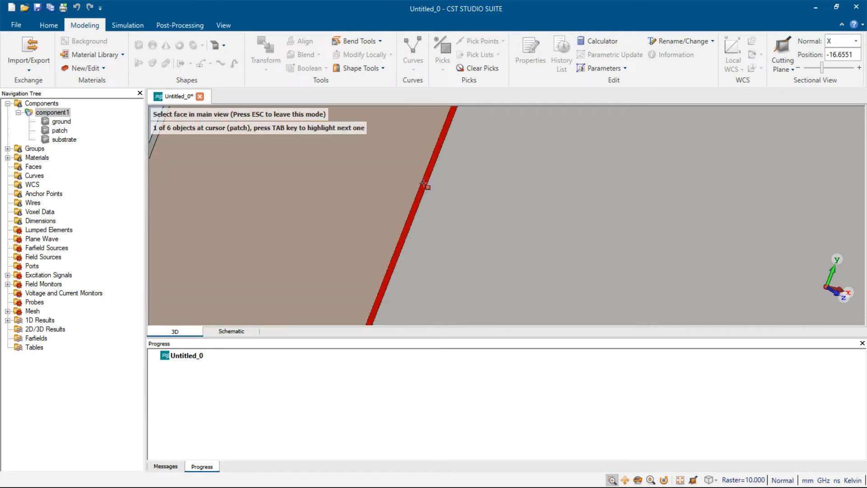
{"action": "left_click", "coordinate": [425, 184]}
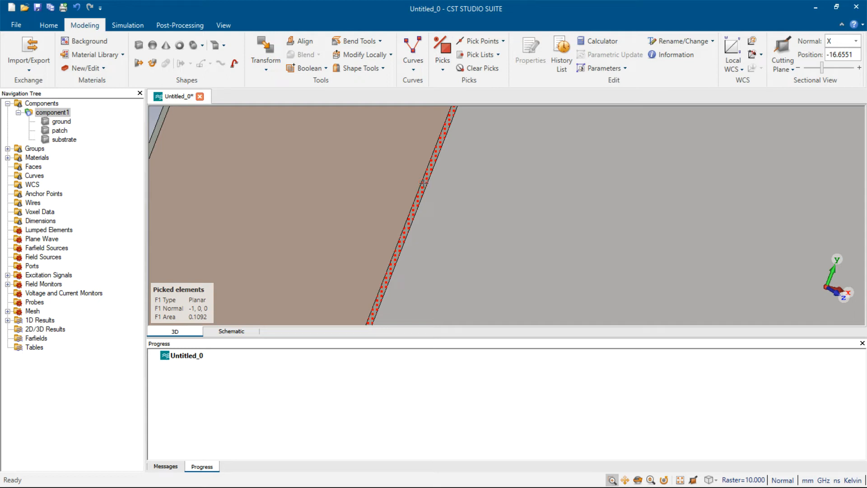
Start a waveguide port on the picked feed face and extend it by 5 beyond both Ymin and Ymax
{"action": "key", "text": "space"}
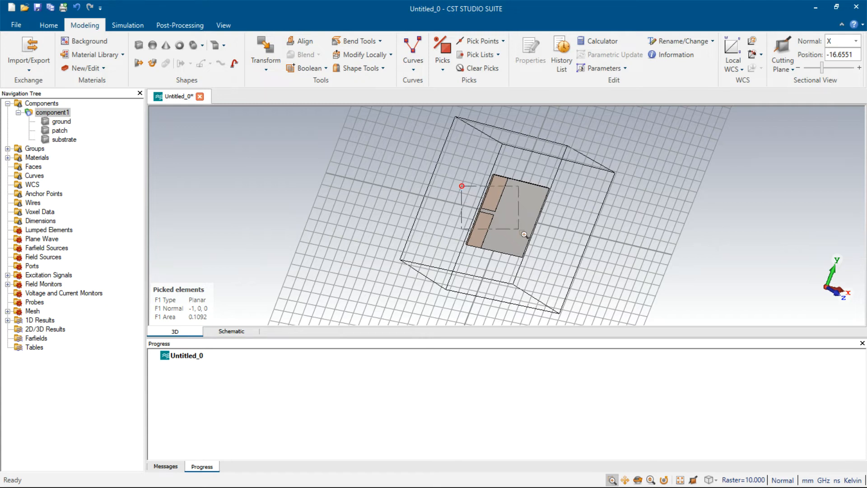
{"action": "scroll", "coordinate": [441, 208], "scroll_direction": "up", "scroll_amount": 5}
{"action": "scroll", "coordinate": [413, 199], "scroll_direction": "up", "scroll_amount": 3}
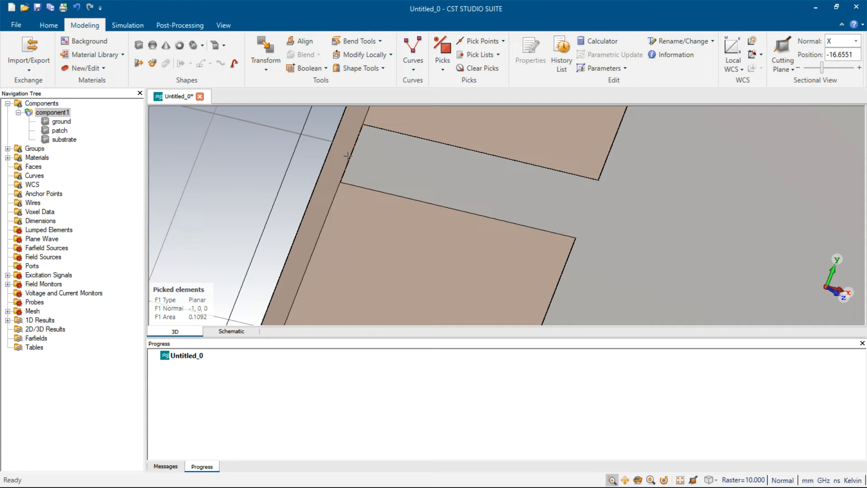
{"action": "left_click", "coordinate": [123, 26]}
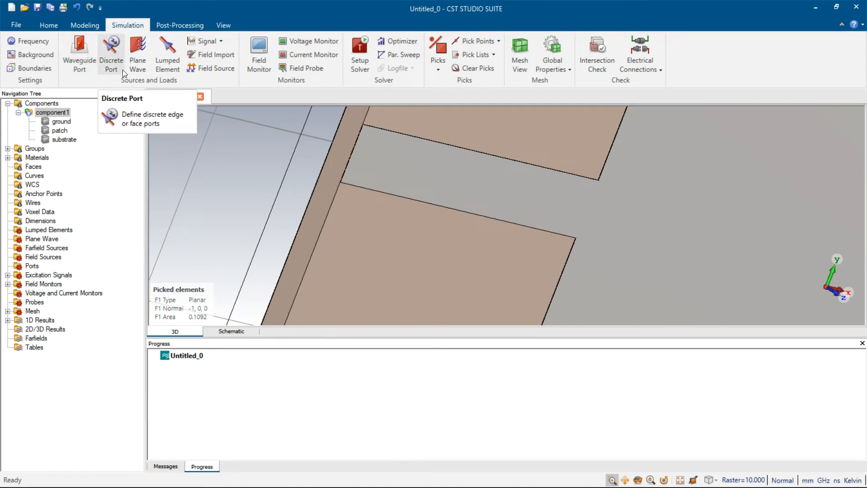
{"action": "left_click", "coordinate": [76, 53]}
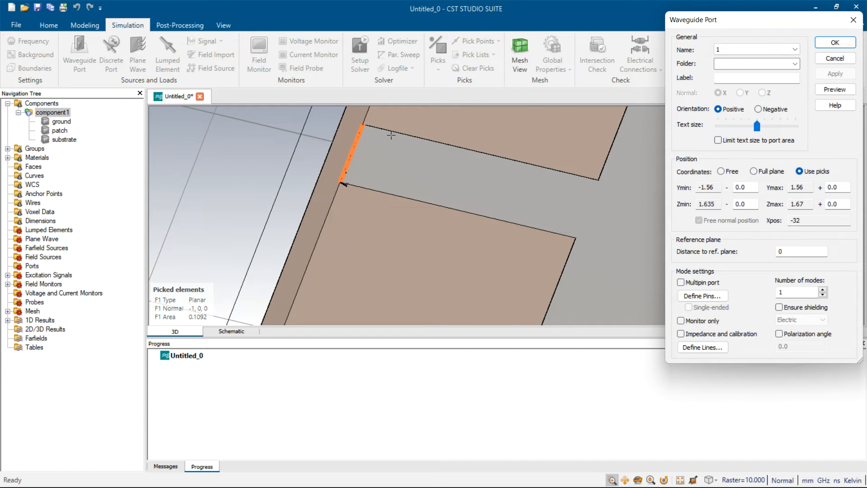
{"action": "left_click", "coordinate": [752, 186]}
{"action": "key", "text": "BackSpace"}
{"action": "key", "text": "BackSpace"}
{"action": "key", "text": "BackSpace"}
{"action": "type", "text": "5"}
{"action": "key", "text": "Tab"}
{"action": "key", "text": "Tab"}
{"action": "type", "text": "5"}
Extend the waveguide port by 5 beyond both Zmin and Zmax and create the port
{"action": "key", "text": "Tab"}
{"action": "key", "text": "Tab"}
{"action": "type", "text": "5"}
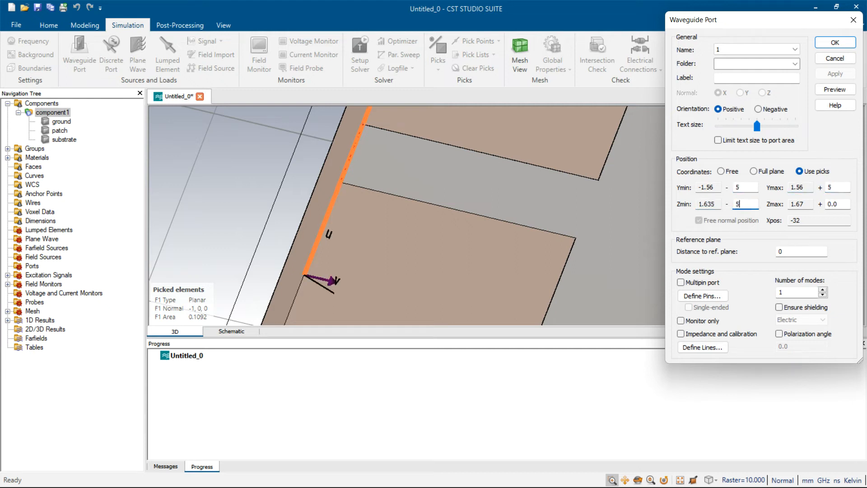
{"action": "key", "text": "Tab"}
{"action": "key", "text": "Tab"}
{"action": "type", "text": "5"}
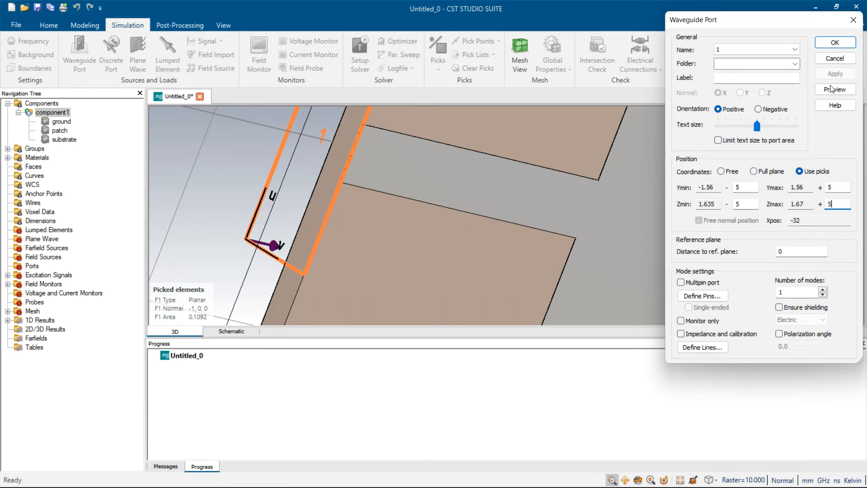
{"action": "left_click", "coordinate": [834, 42]}
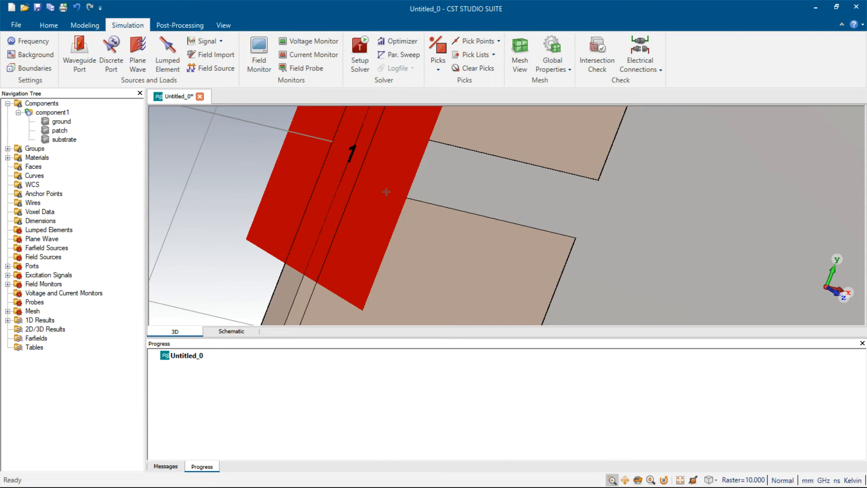
Review the simulation's frequency range settings and the background properties
{"action": "key", "text": "space"}
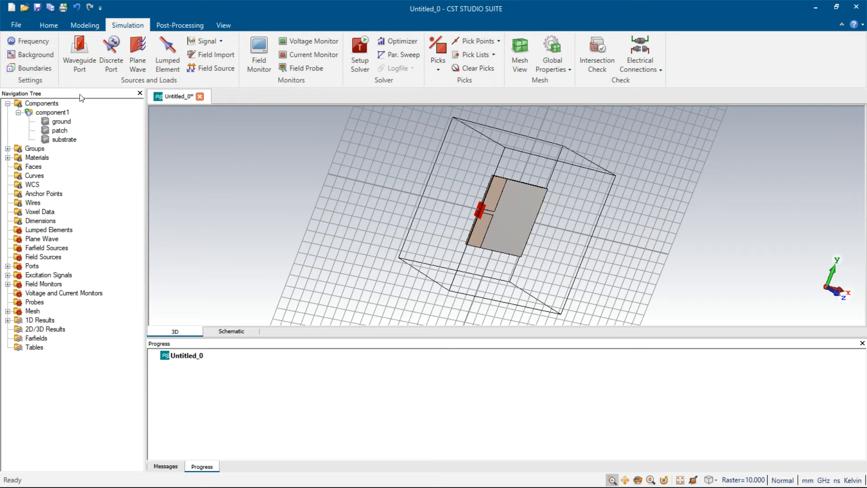
{"action": "left_click", "coordinate": [35, 38]}
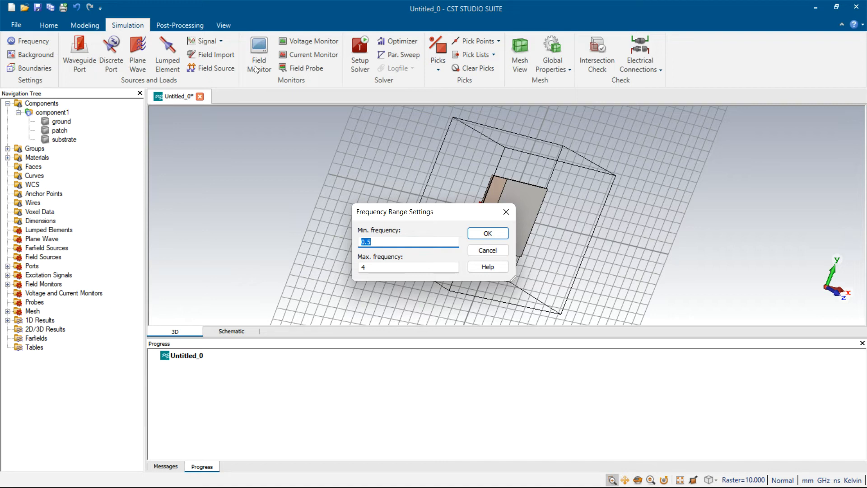
{"action": "left_click", "coordinate": [505, 210]}
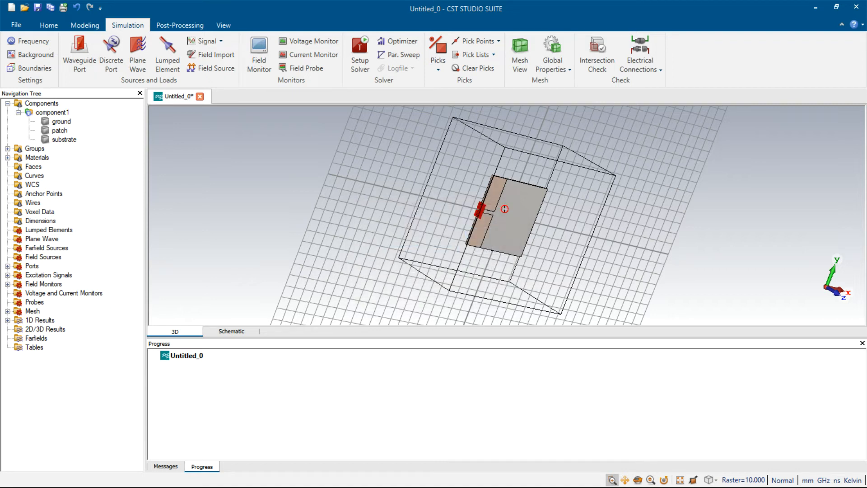
{"action": "left_click", "coordinate": [44, 54]}
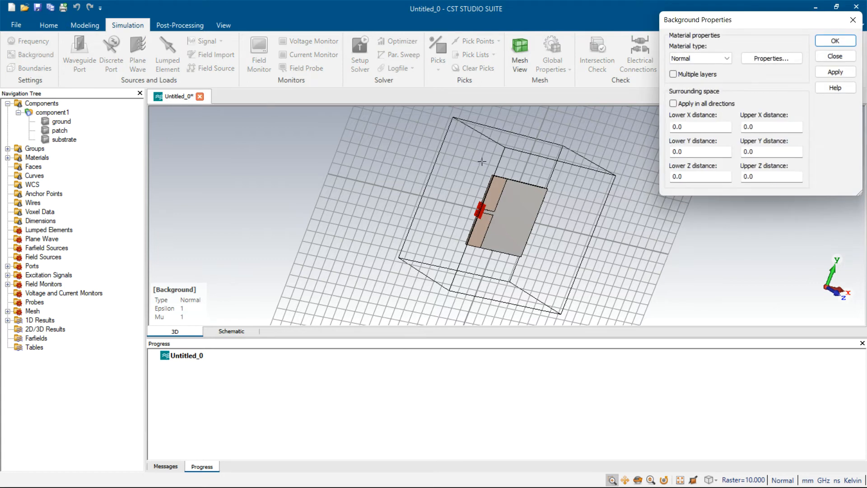
{"action": "left_click", "coordinate": [853, 20]}
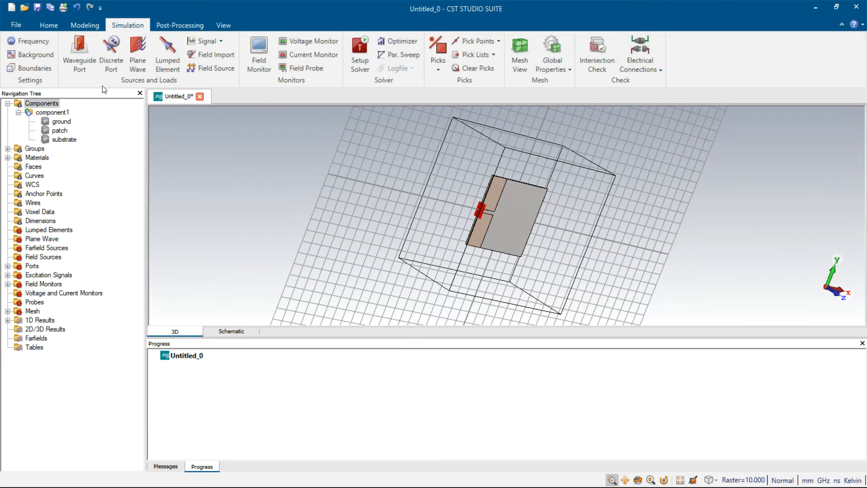
Set the Xmin boundary condition to electric (Et = 0) and apply the boundary settings
{"action": "left_click", "coordinate": [32, 67]}
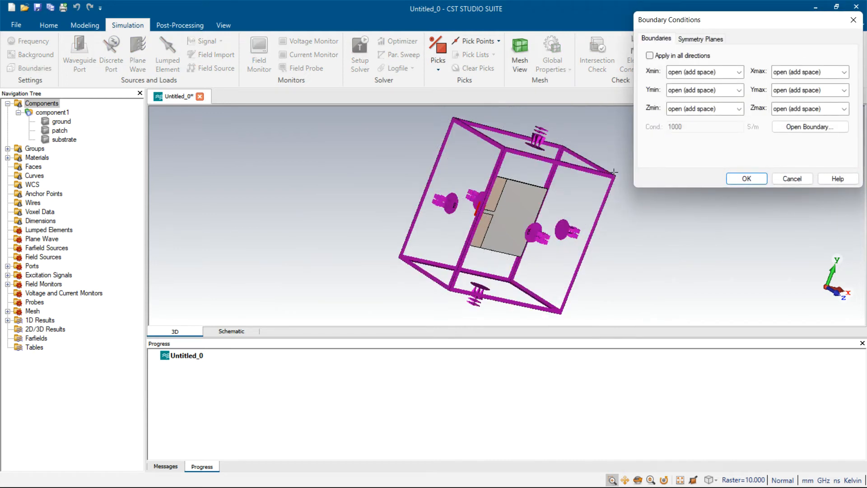
{"action": "left_click", "coordinate": [739, 72]}
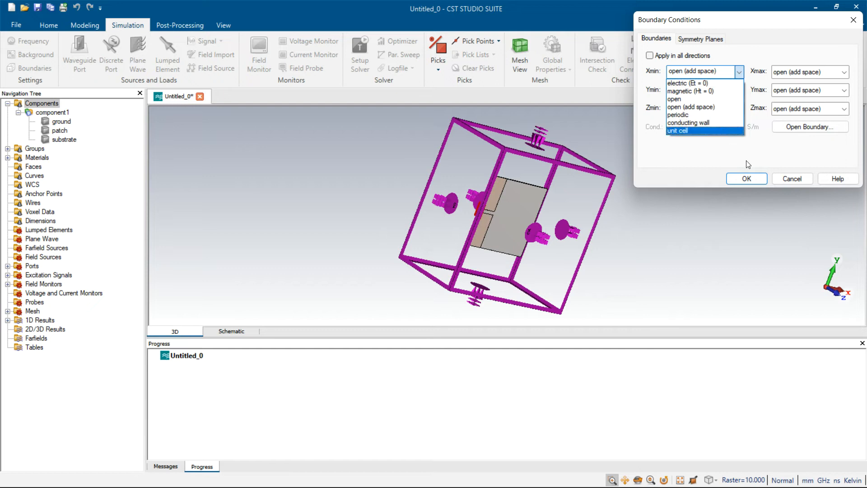
{"action": "left_click", "coordinate": [697, 83]}
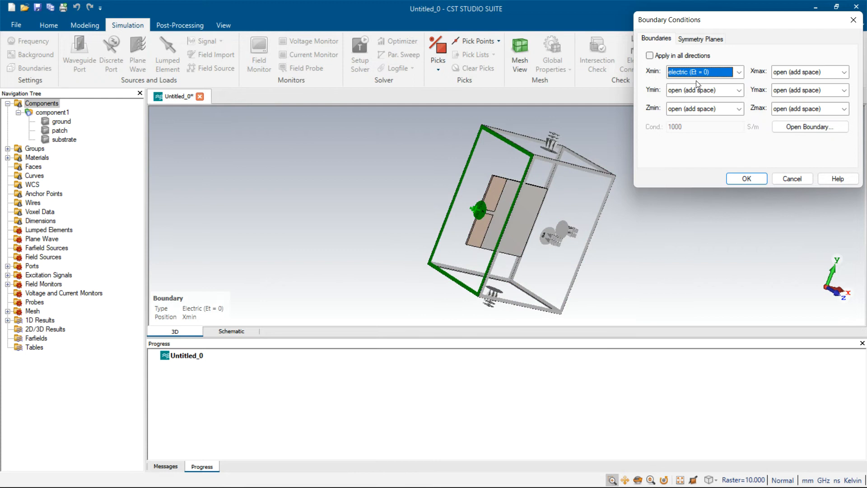
{"action": "left_click", "coordinate": [740, 178]}
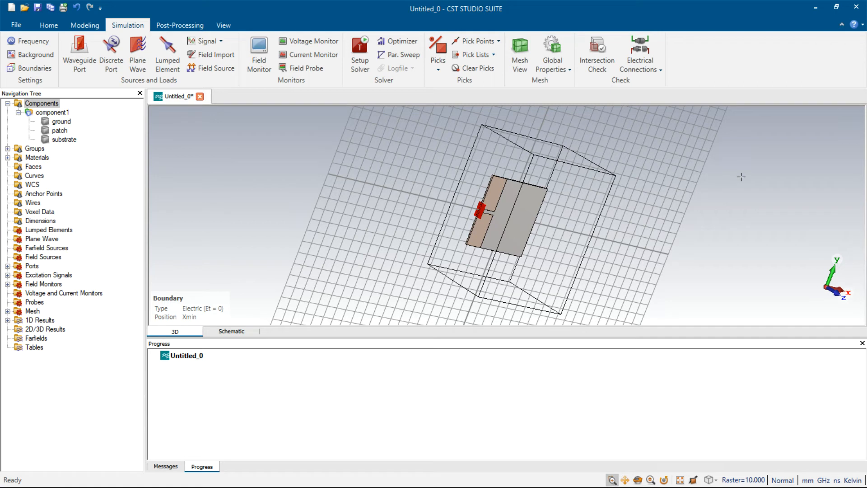
Start the time domain solver with a hexahedral mesh and -40 dB accuracy, and expand the results, ports and field monitors in the navigation tree
{"action": "left_click", "coordinate": [357, 51]}
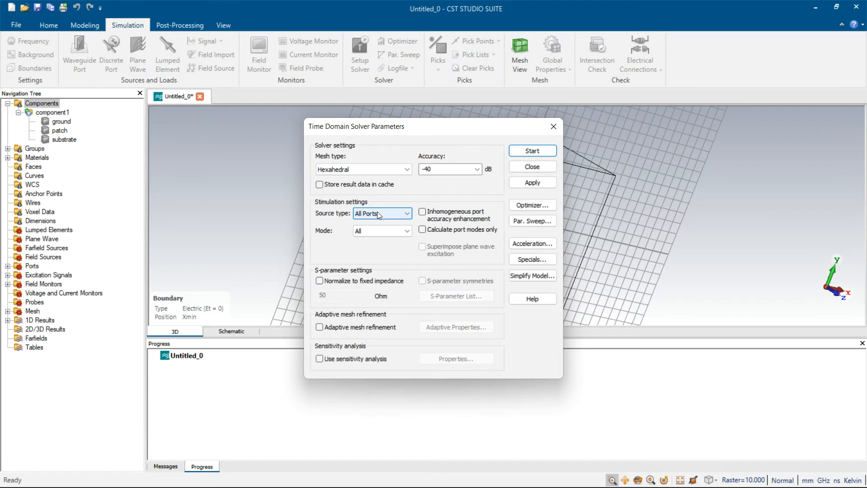
{"action": "left_click", "coordinate": [546, 152]}
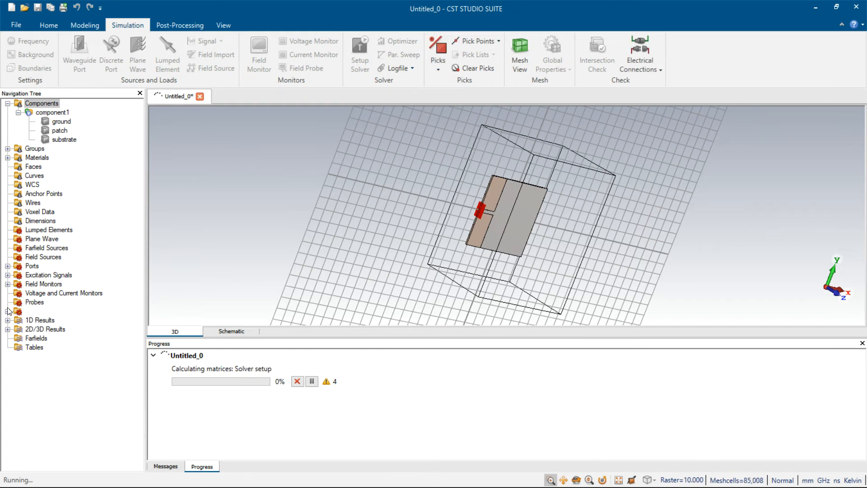
{"action": "left_click", "coordinate": [8, 320]}
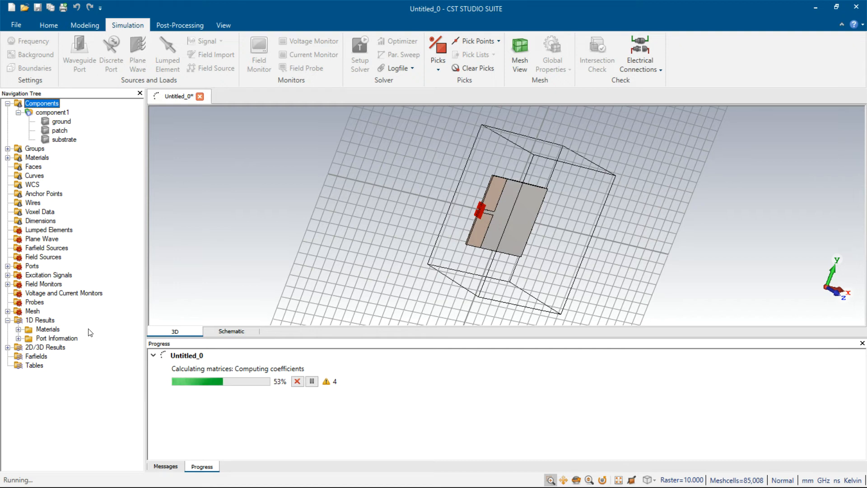
{"action": "left_click", "coordinate": [7, 347]}
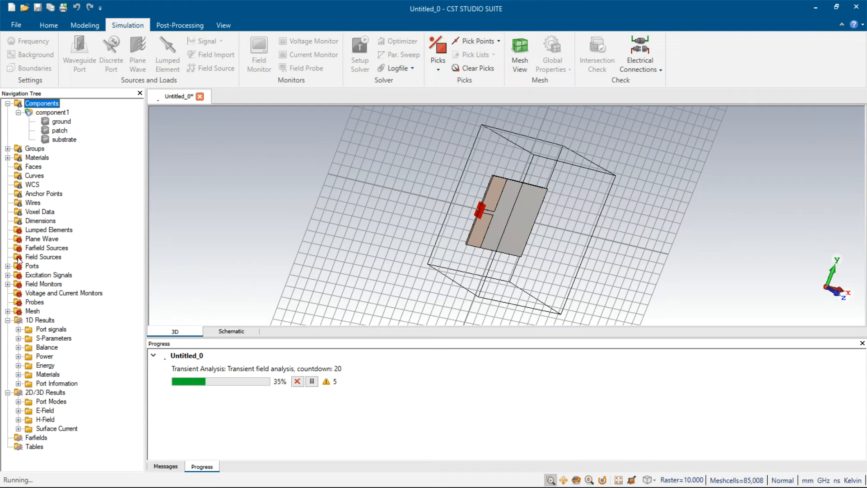
{"action": "left_click", "coordinate": [7, 266]}
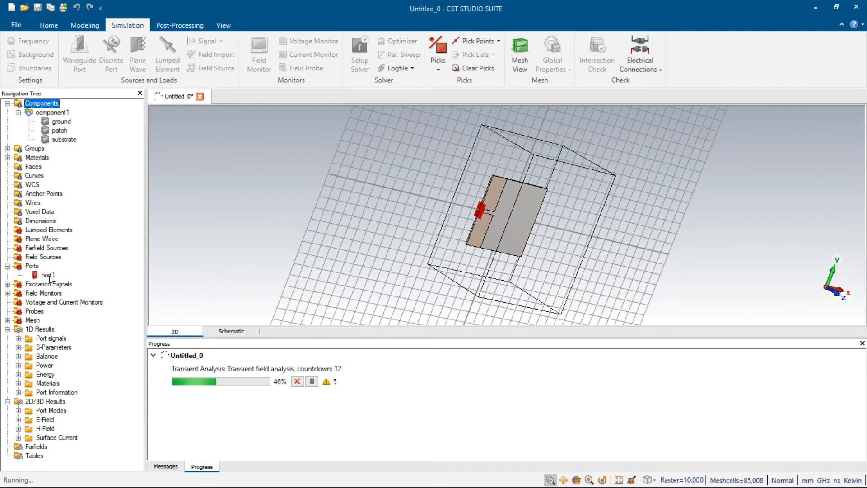
{"action": "left_click", "coordinate": [7, 293]}
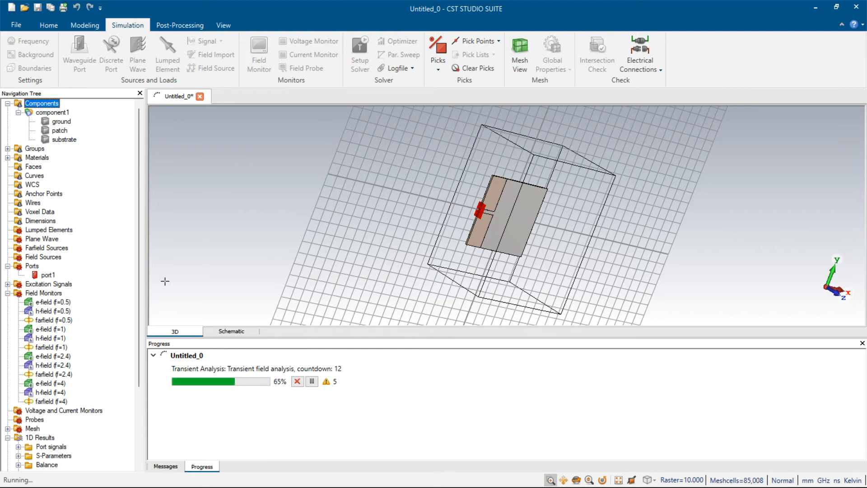
Display the S1,1 curve from the S-parameter results
{"action": "left_click_drag", "start_coordinate": [137, 281], "coordinate": [137, 355]}
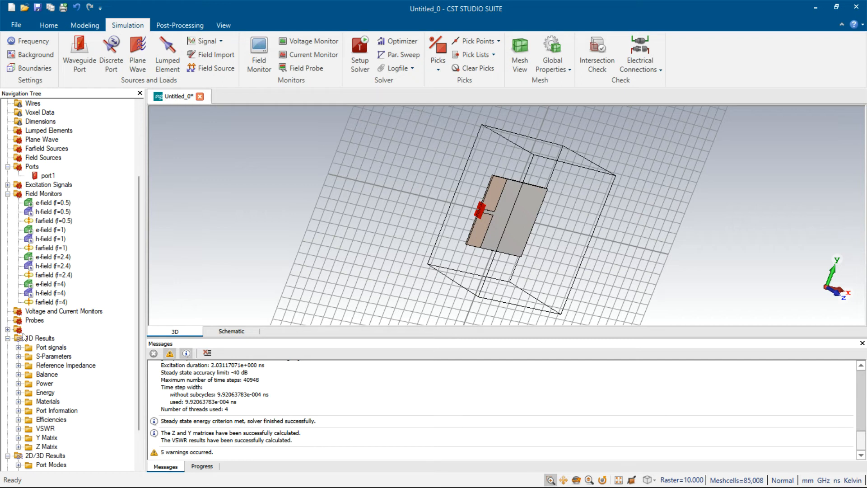
{"action": "left_click", "coordinate": [18, 356]}
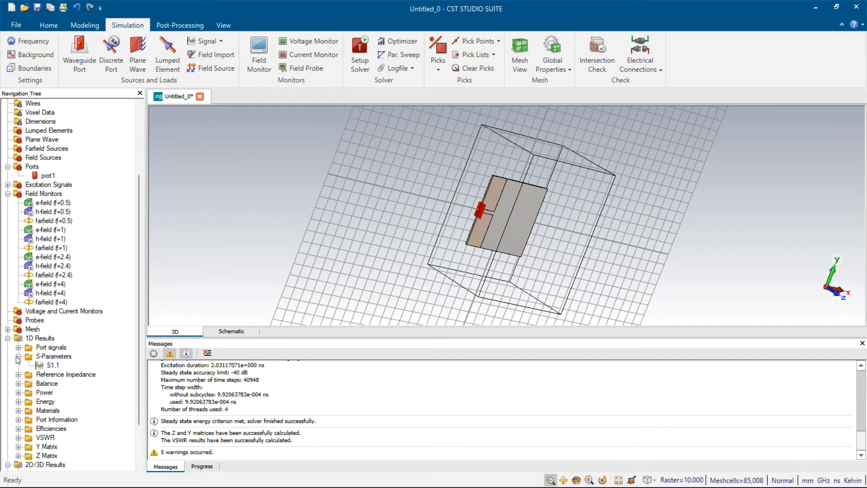
{"action": "left_click", "coordinate": [52, 365]}
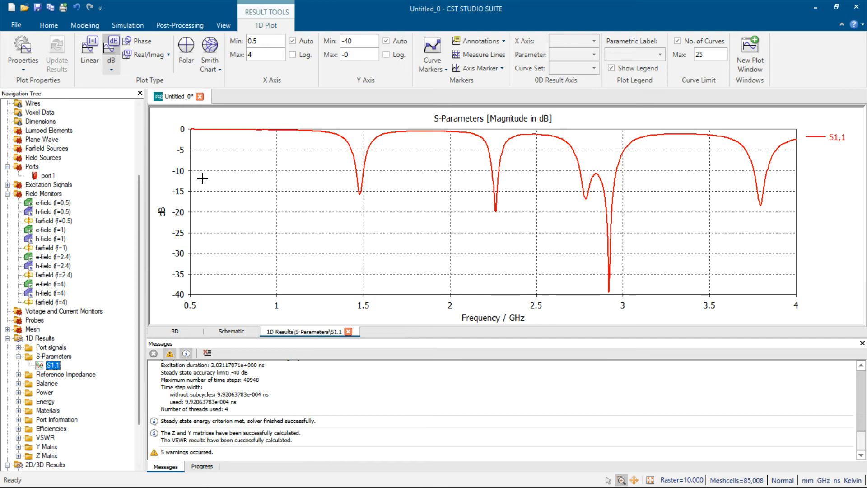
Shrink the patch by reducing the Xmax, Ymin and Ymax extents in its brick definition, deleting current results but keeping the result cache
{"action": "left_click_drag", "start_coordinate": [138, 270], "coordinate": [139, 118]}
{"action": "double_click", "coordinate": [62, 130]}
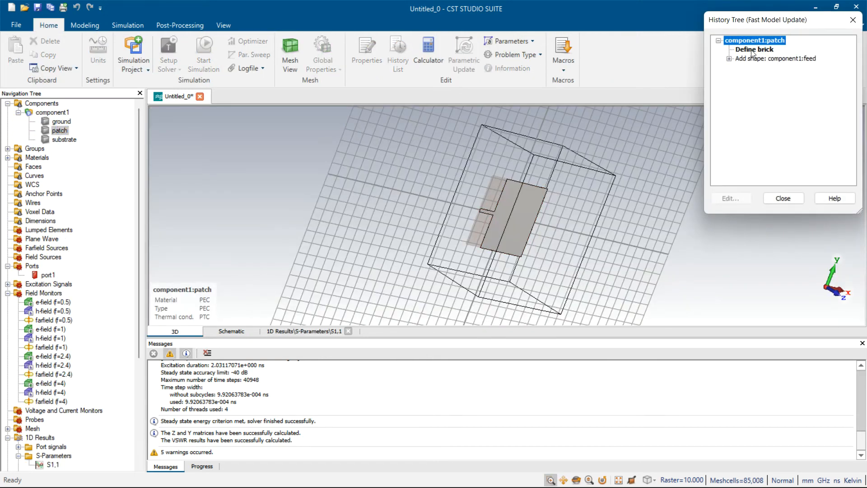
{"action": "double_click", "coordinate": [752, 50]}
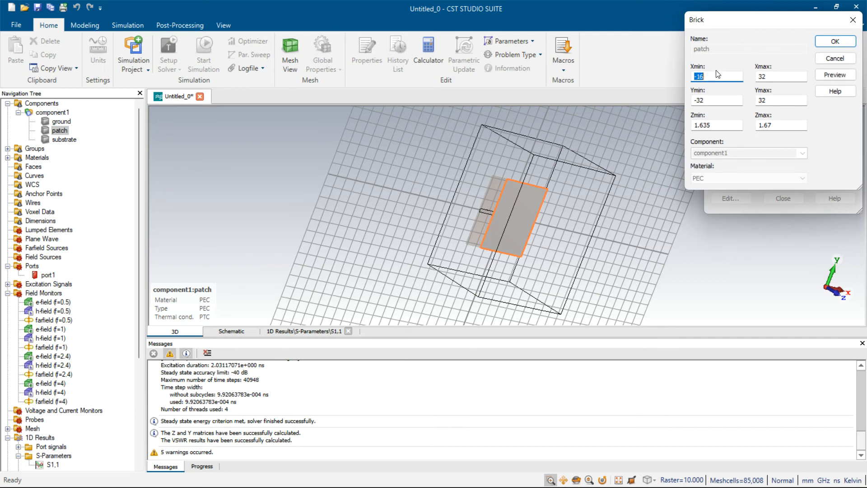
{"action": "left_click", "coordinate": [786, 79]}
{"action": "left_click", "coordinate": [723, 100]}
{"action": "key", "text": "BackSpace"}
{"action": "left_click", "coordinate": [782, 104]}
{"action": "key", "text": "BackSpace"}
{"action": "key", "text": "BackSpace"}
{"action": "left_click", "coordinate": [836, 41]}
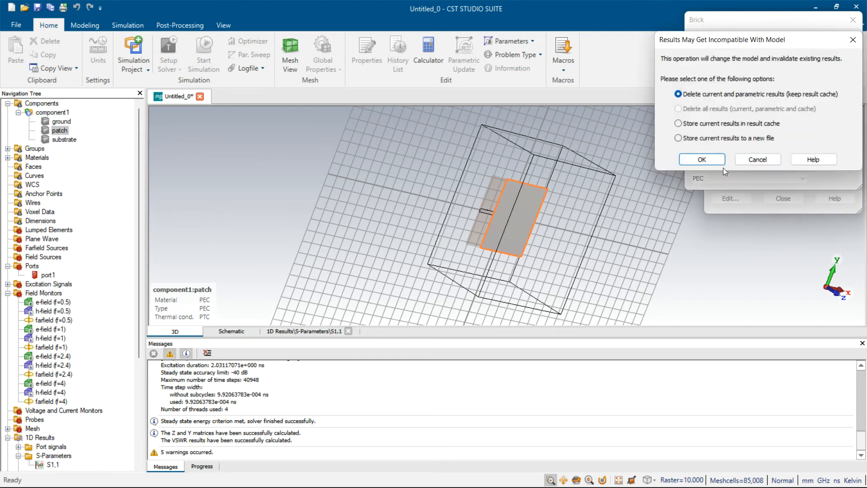
{"action": "left_click", "coordinate": [701, 159]}
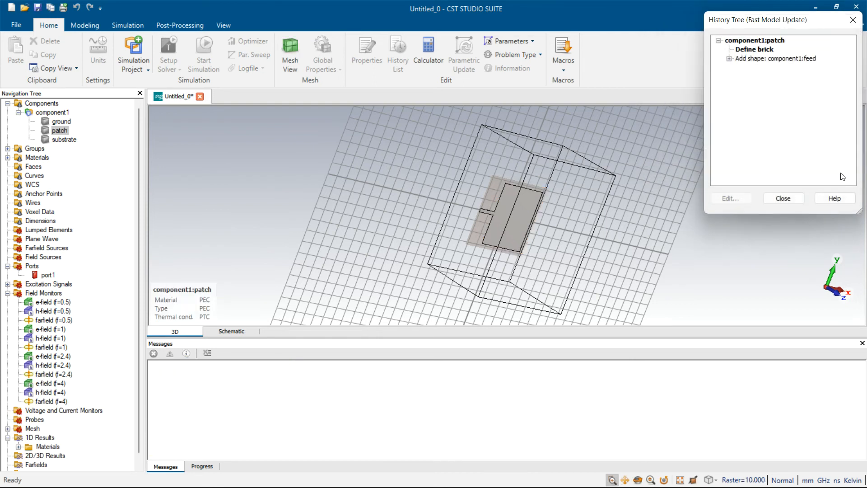
{"action": "left_click", "coordinate": [774, 198]}
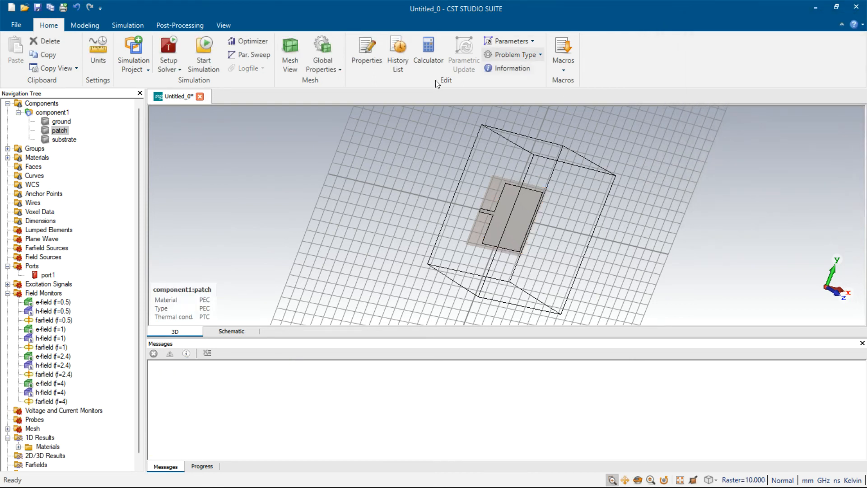
Rerun the time domain solver for the resized patch and collapse the field monitors in the navigation tree
{"action": "left_click", "coordinate": [167, 51]}
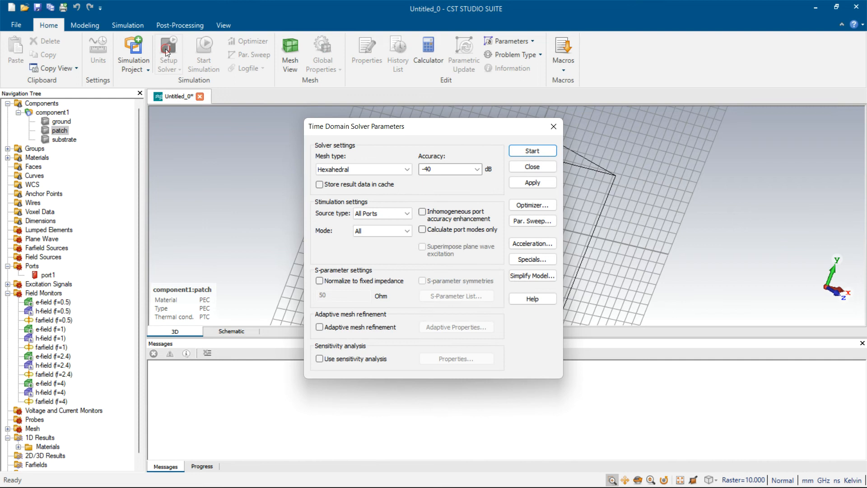
{"action": "left_click", "coordinate": [524, 151]}
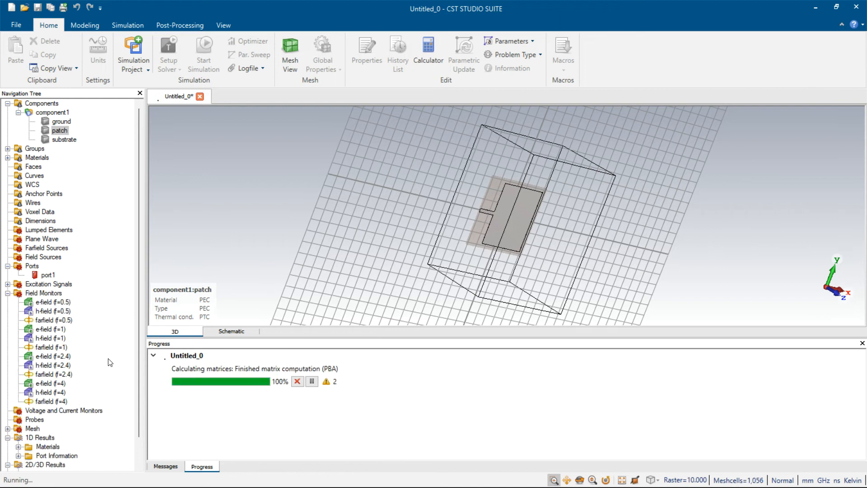
{"action": "left_click_drag", "start_coordinate": [139, 356], "coordinate": [136, 450]}
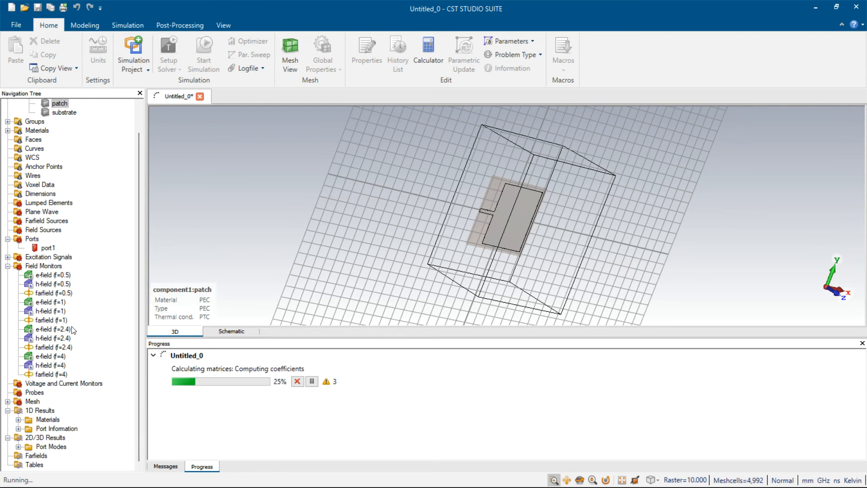
{"action": "left_click", "coordinate": [8, 266]}
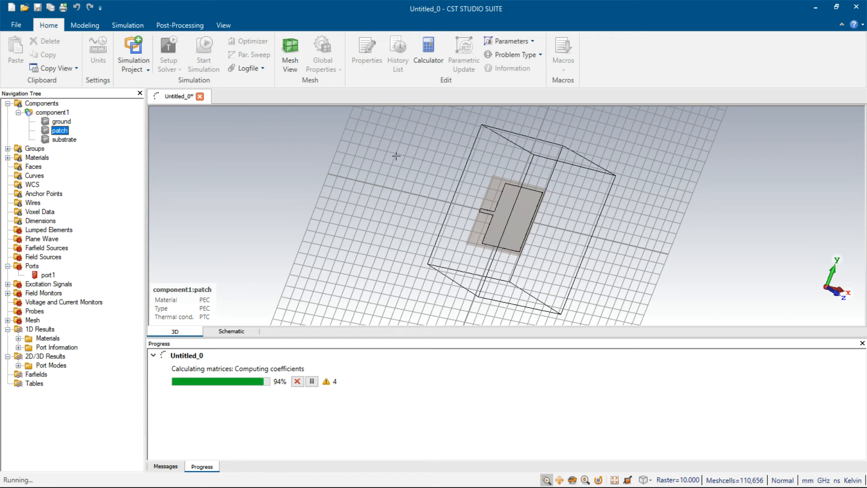
{"action": "left_click", "coordinate": [132, 24]}
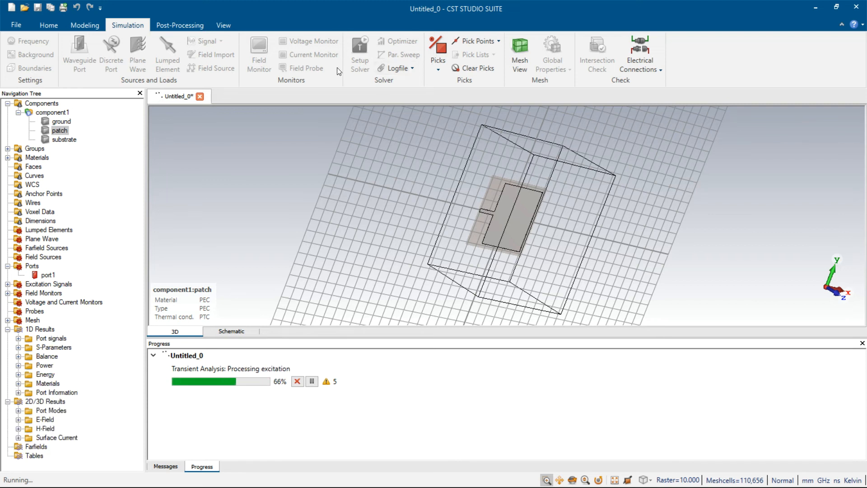
{"action": "left_click", "coordinate": [171, 24]}
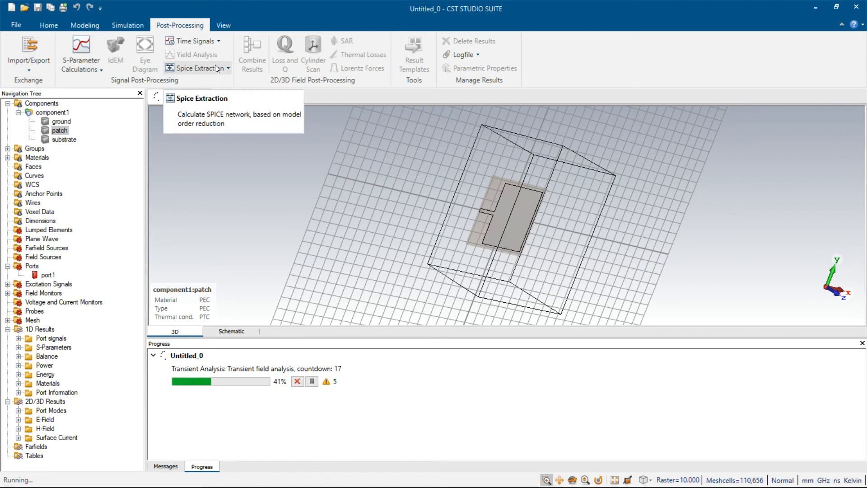
{"action": "left_click", "coordinate": [226, 26]}
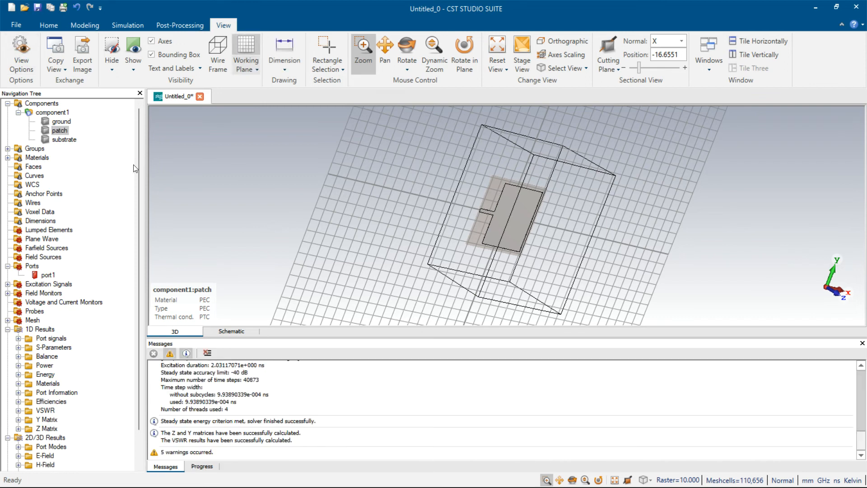
Plot the new S1,1 curve and place a curve marker at the dip near 2.5 GHz
{"action": "left_click", "coordinate": [19, 347]}
{"action": "left_click", "coordinate": [42, 357]}
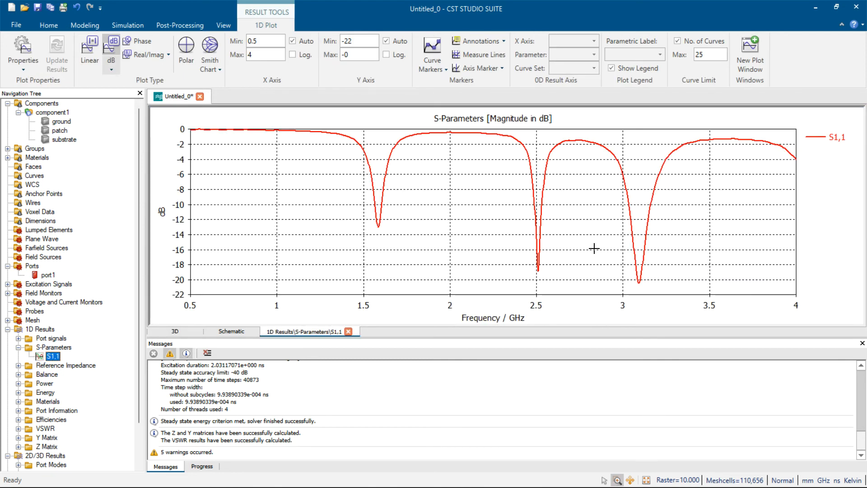
{"action": "key", "text": "m"}
{"action": "left_click", "coordinate": [542, 274]}
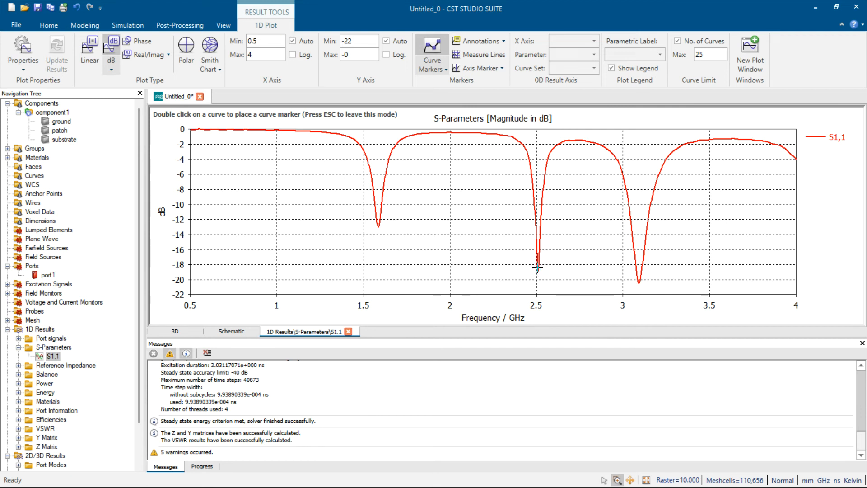
{"action": "double_click", "coordinate": [538, 268]}
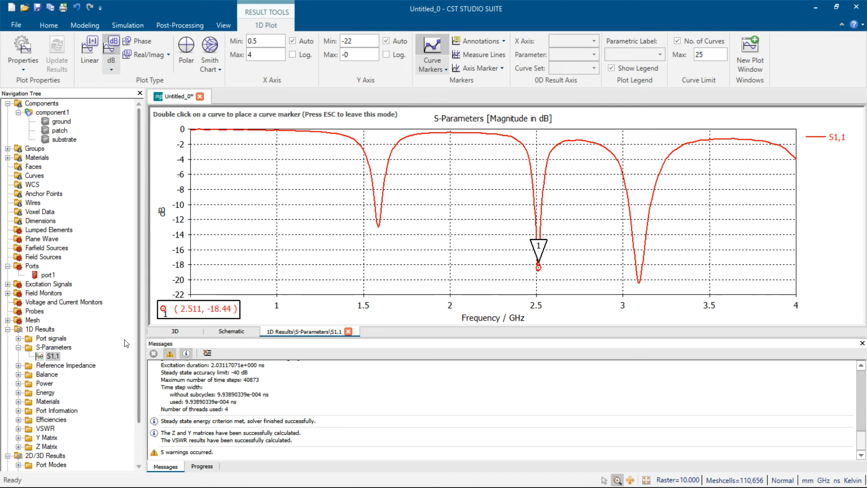
Display the E-field result at 2.4 GHz from the 2D/3D results
{"action": "left_click_drag", "start_coordinate": [139, 341], "coordinate": [137, 380]}
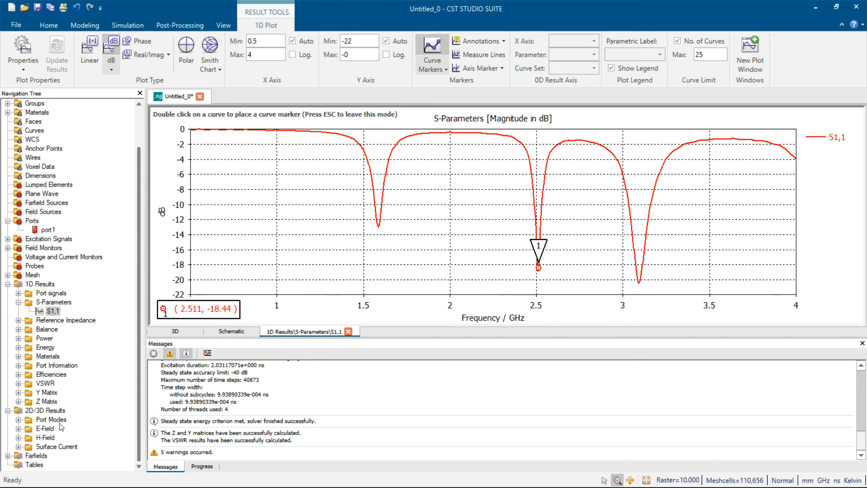
{"action": "left_click", "coordinate": [18, 429]}
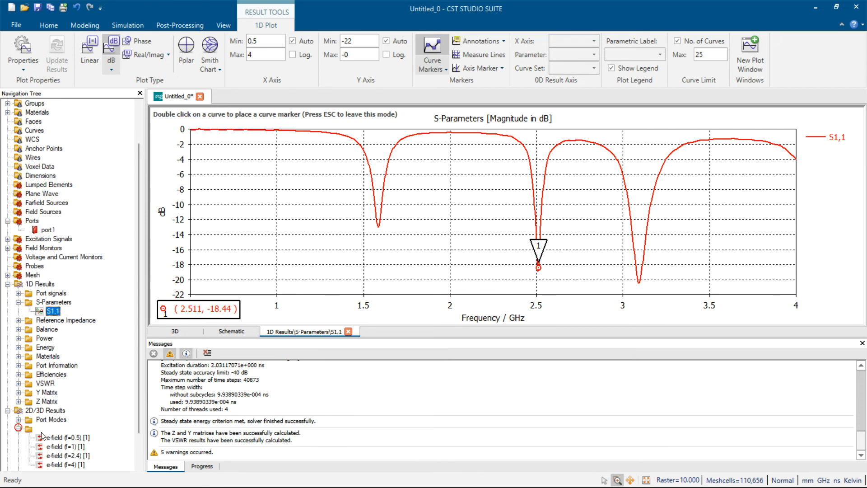
{"action": "left_click_drag", "start_coordinate": [140, 405], "coordinate": [139, 444]}
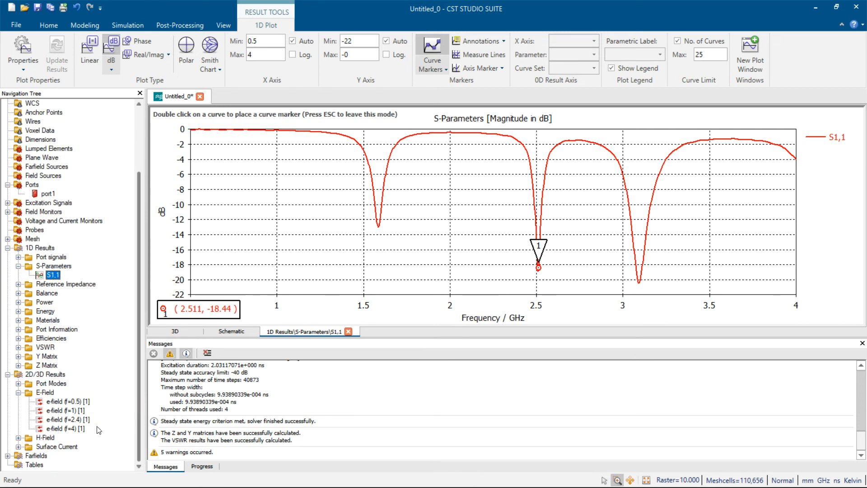
{"action": "left_click", "coordinate": [85, 420]}
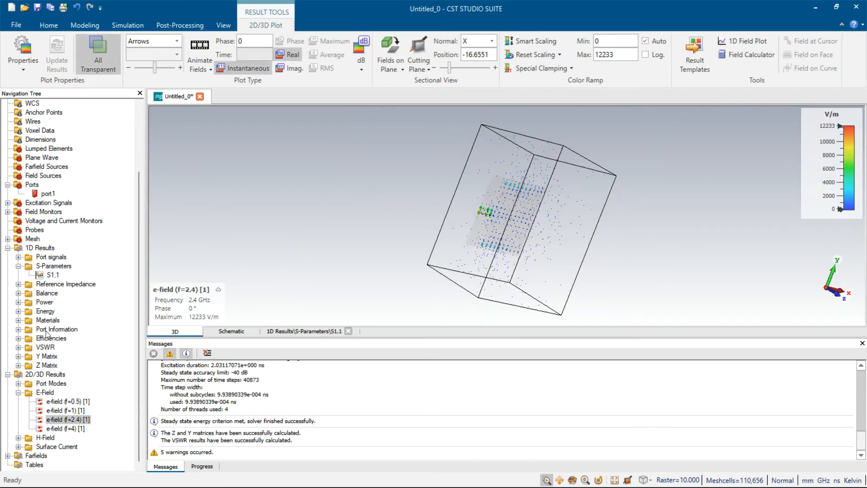
Return to the S1,1 plot and move the curve marker along the curve to about 2.39 GHz
{"action": "left_click", "coordinate": [52, 275]}
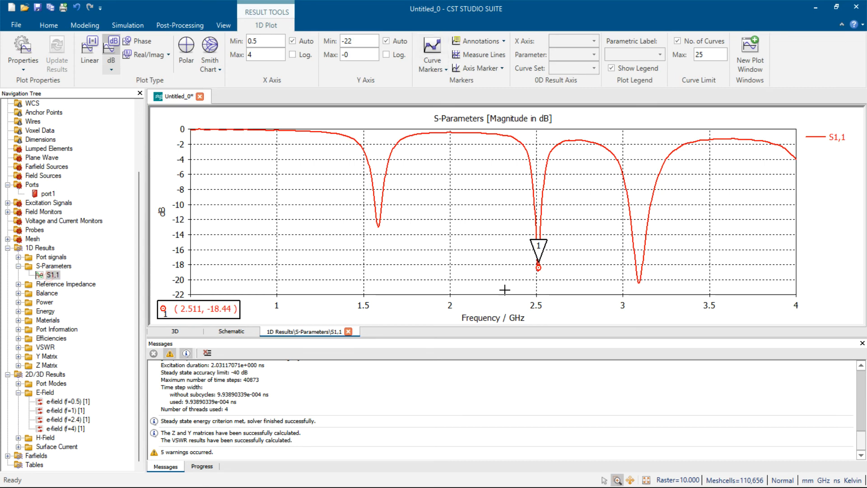
{"action": "left_click_drag", "start_coordinate": [539, 267], "coordinate": [515, 204]}
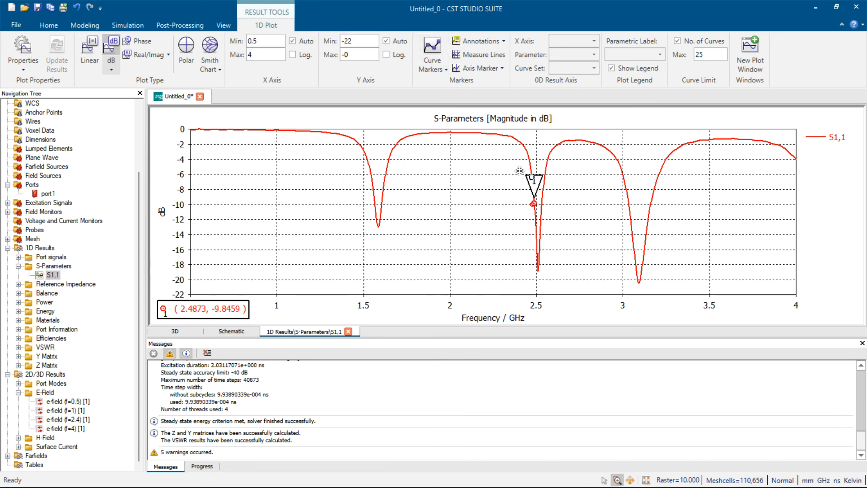
{"action": "left_click_drag", "start_coordinate": [533, 204], "coordinate": [513, 148]}
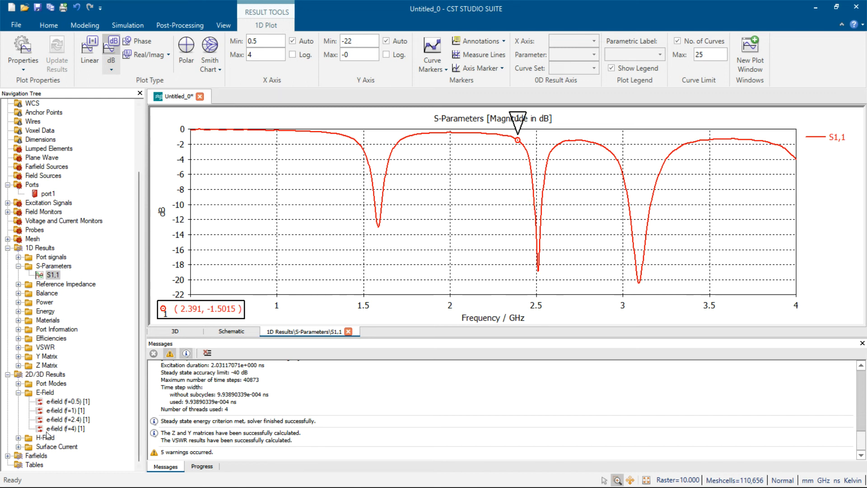
Add an E-Field monitor at a frequency of 2.5 GHz
{"action": "left_click", "coordinate": [99, 27]}
{"action": "left_click", "coordinate": [119, 26]}
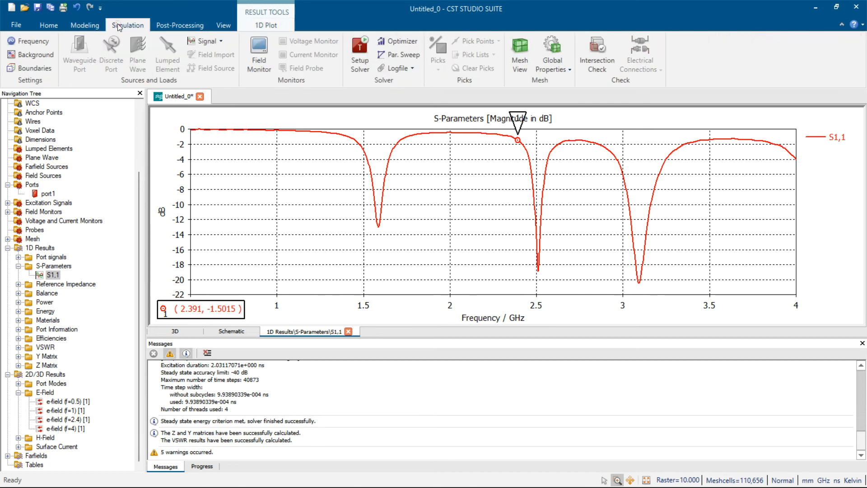
{"action": "left_click", "coordinate": [259, 69]}
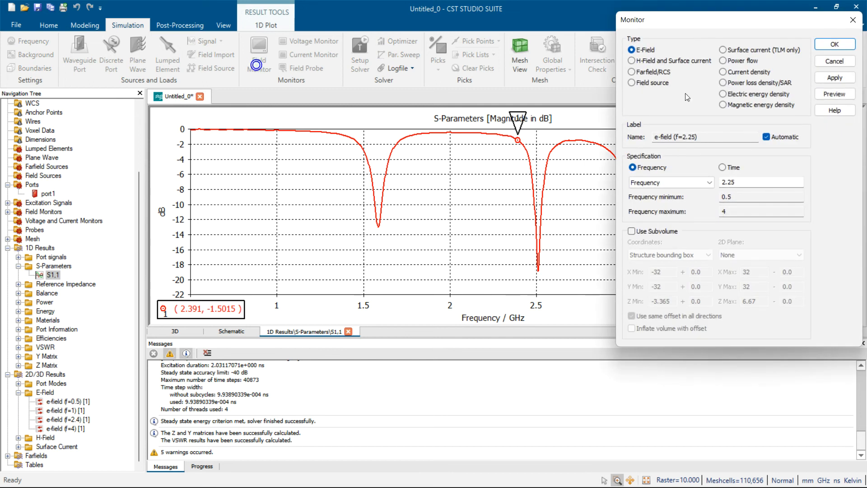
{"action": "left_click", "coordinate": [700, 140]}
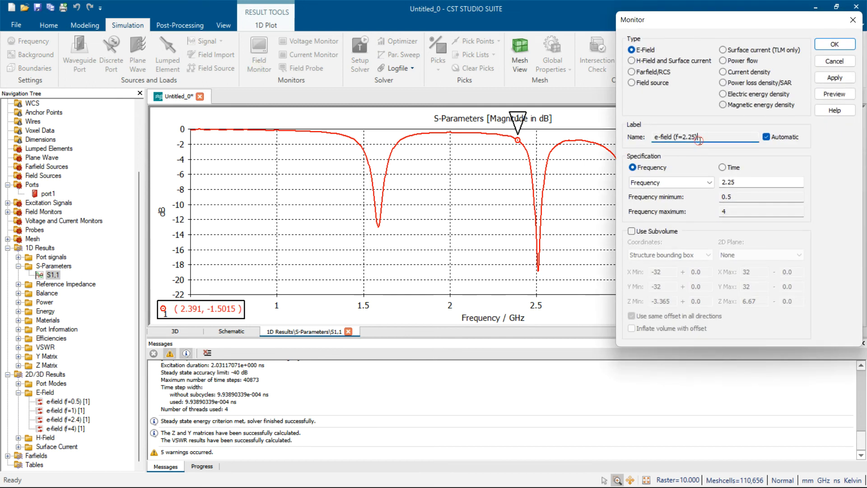
{"action": "left_click", "coordinate": [742, 180]}
{"action": "key", "text": "BackSpace"}
{"action": "key", "text": "BackSpace"}
{"action": "type", "text": "5"}
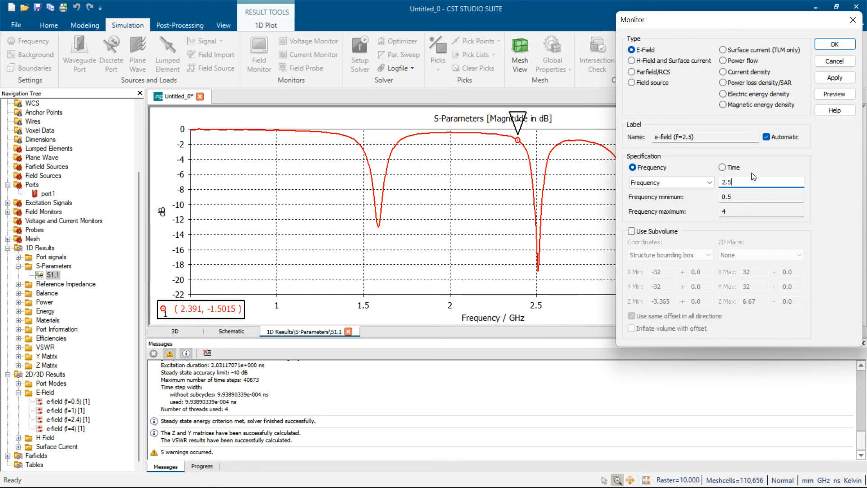
{"action": "left_click", "coordinate": [838, 45]}
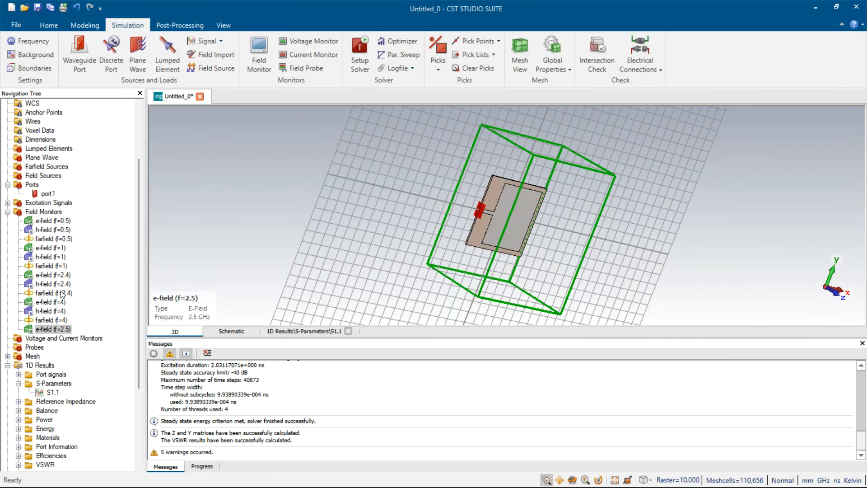
Change the 2.4 GHz farfield monitor's frequency to 2.5 GHz, deleting current and parametric results but keeping the result cache
{"action": "double_click", "coordinate": [60, 293]}
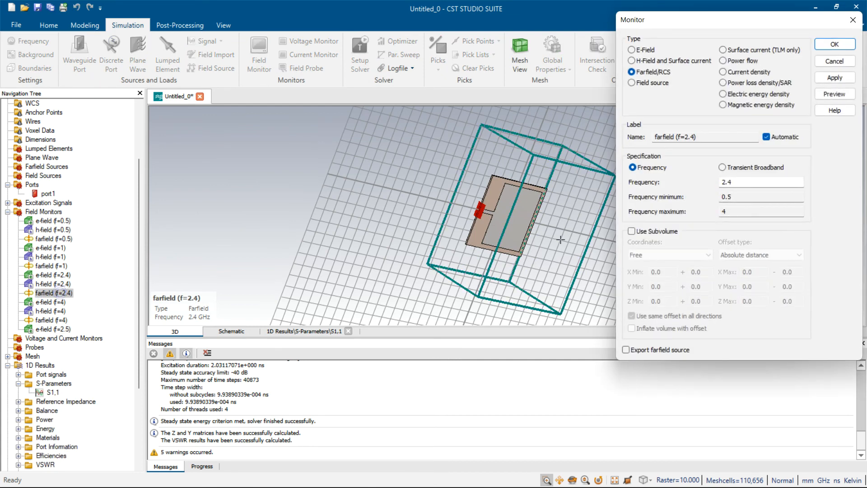
{"action": "left_click", "coordinate": [746, 184]}
{"action": "left_click", "coordinate": [843, 43]}
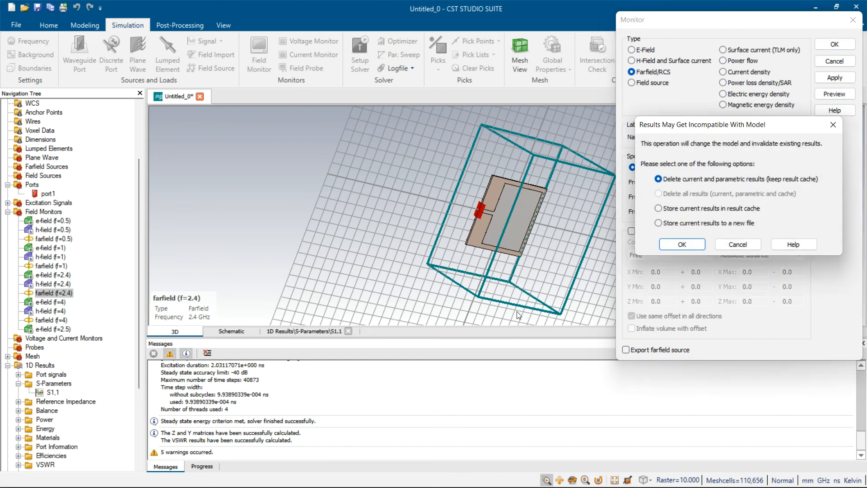
{"action": "left_click", "coordinate": [682, 244]}
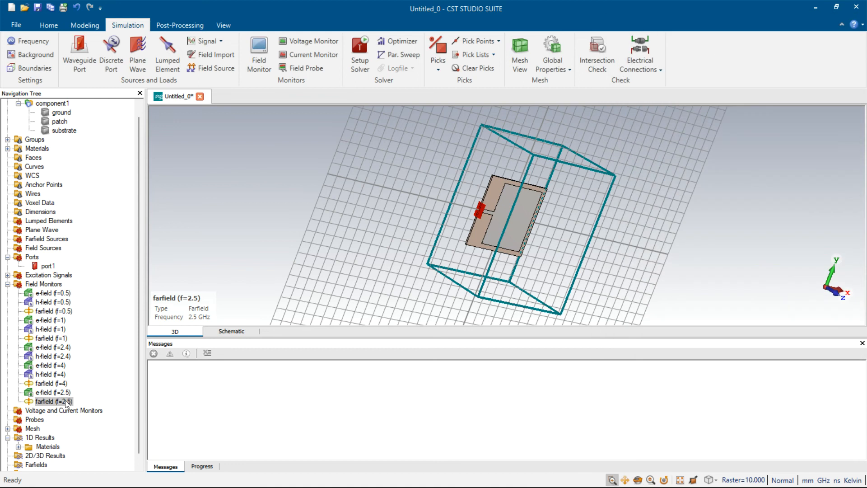
Change the frequency of the 2.4 GHz H-field and surface current monitor to 2.5 GHz
{"action": "double_click", "coordinate": [58, 356]}
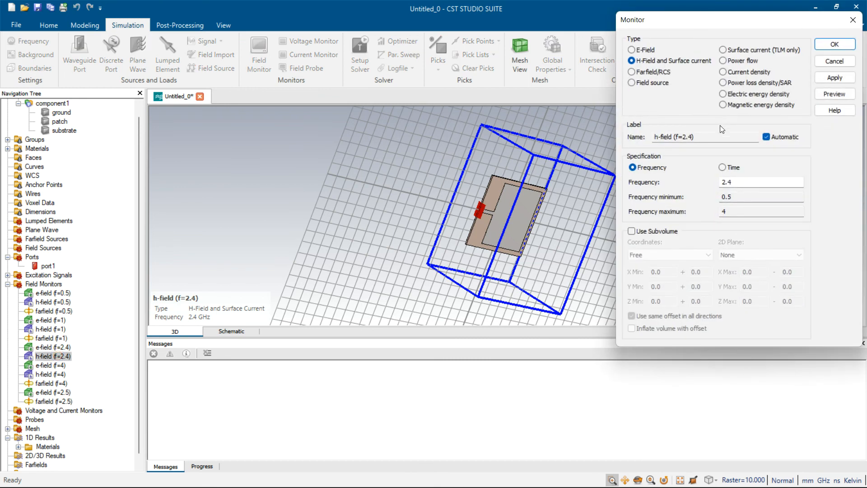
{"action": "left_click", "coordinate": [758, 183]}
{"action": "key", "text": "BackSpace"}
{"action": "type", "text": "5"}
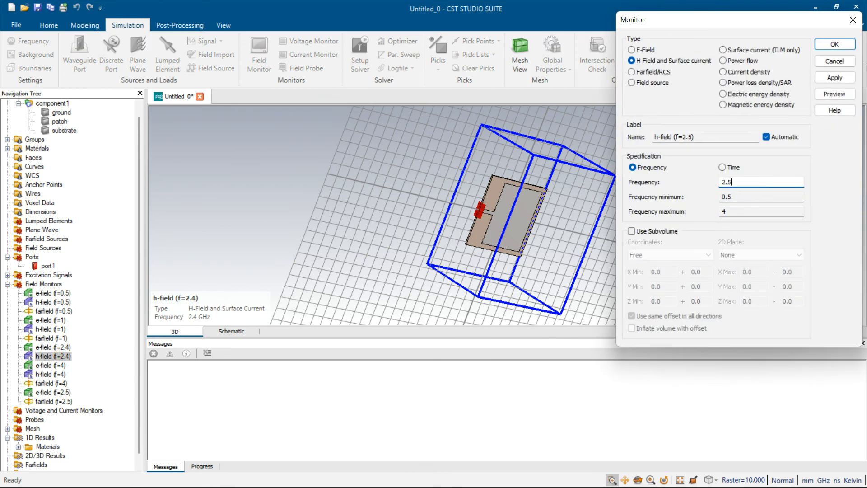
{"action": "left_click", "coordinate": [846, 44]}
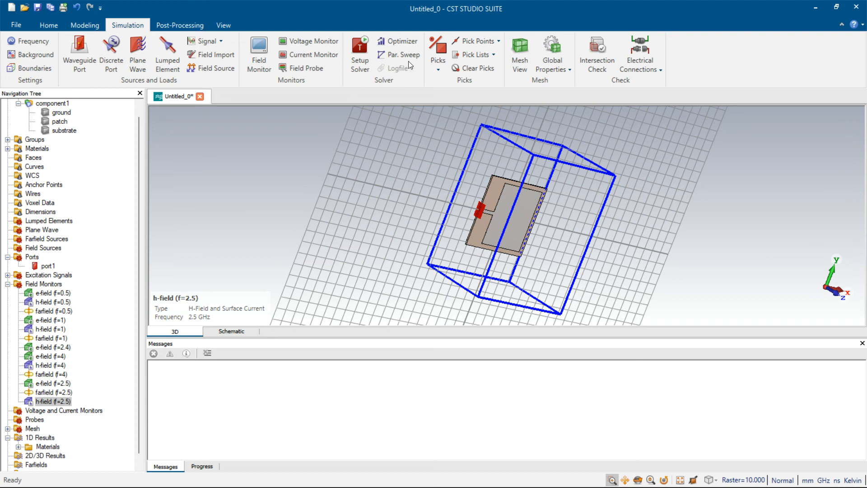
Start the time domain solver with hexahedral mesh and -40 dB accuracy using the updated field monitors
{"action": "left_click", "coordinate": [360, 56]}
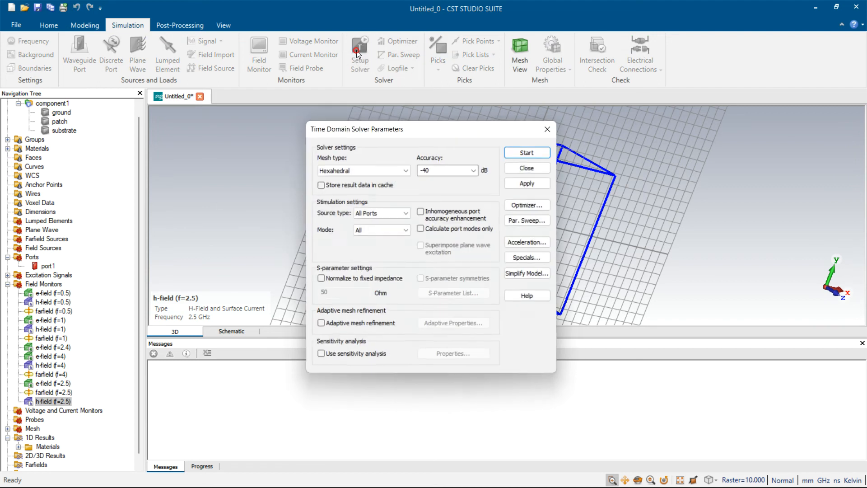
{"action": "left_click", "coordinate": [540, 150]}
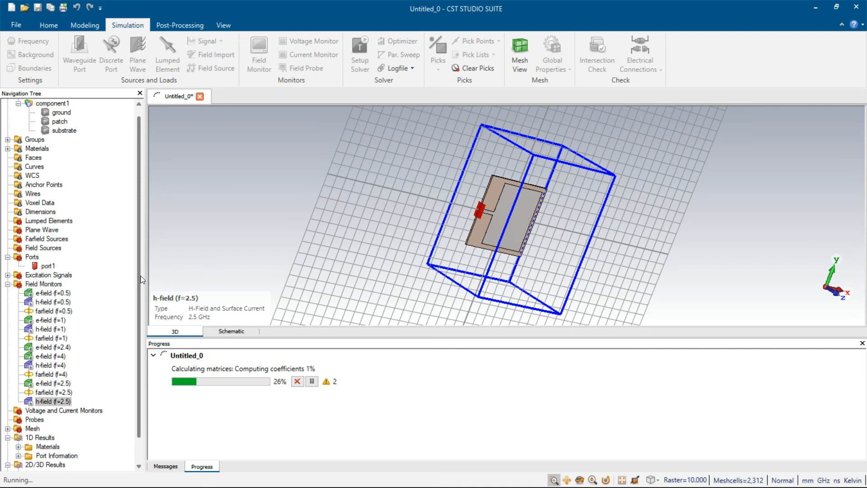
{"action": "left_click_drag", "start_coordinate": [140, 275], "coordinate": [140, 362]}
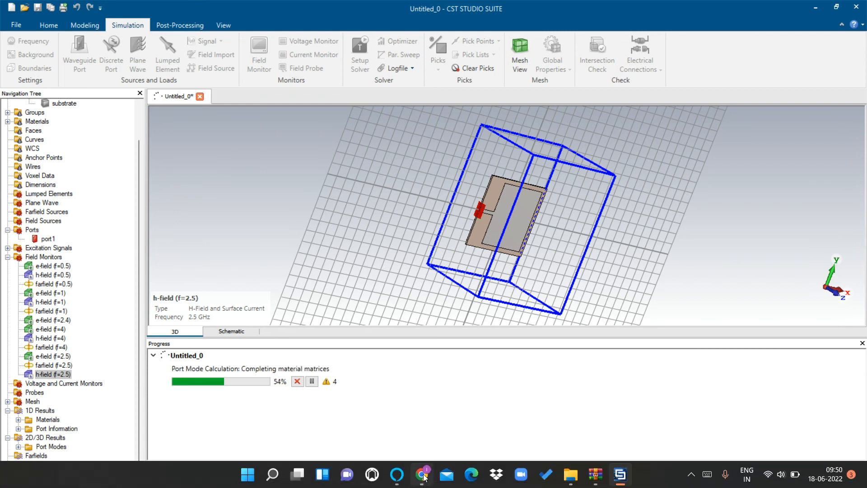
Switch to the Pasternack microstrip calculator in Chrome and enter a dielectric constant of 4.3
{"action": "left_click", "coordinate": [423, 475]}
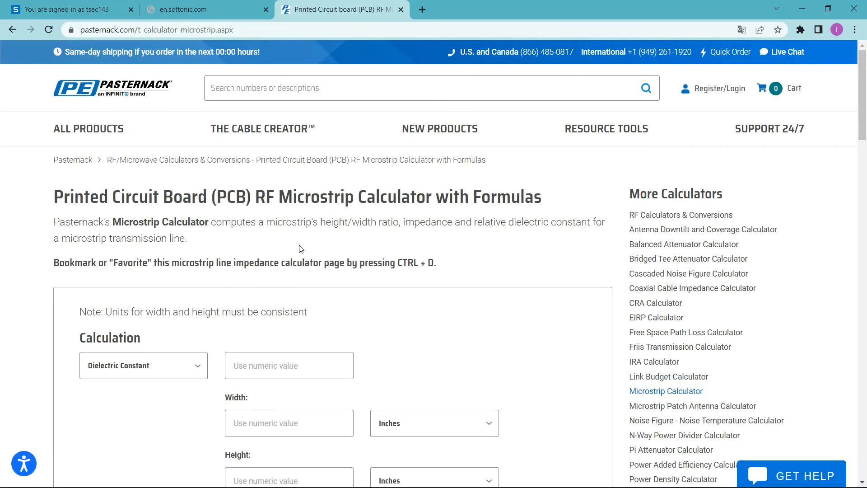
{"action": "scroll", "coordinate": [301, 249], "scroll_direction": "down", "scroll_amount": 3}
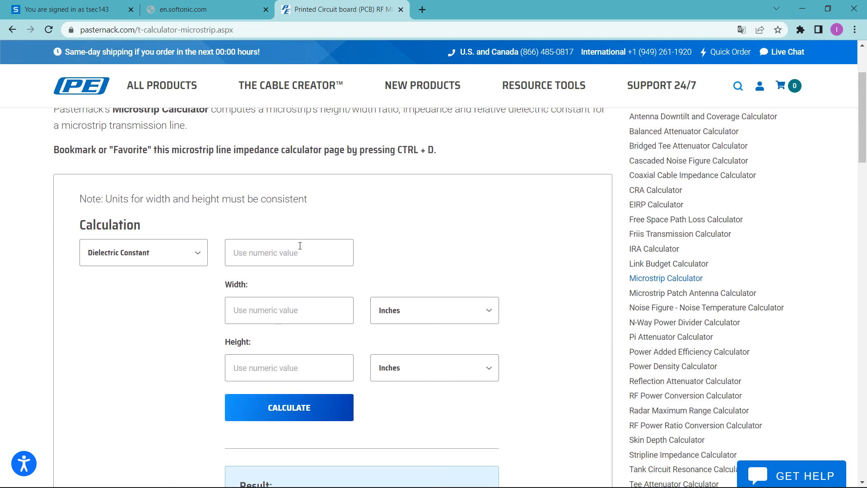
{"action": "left_click", "coordinate": [300, 252]}
{"action": "type", "text": "4.3"}
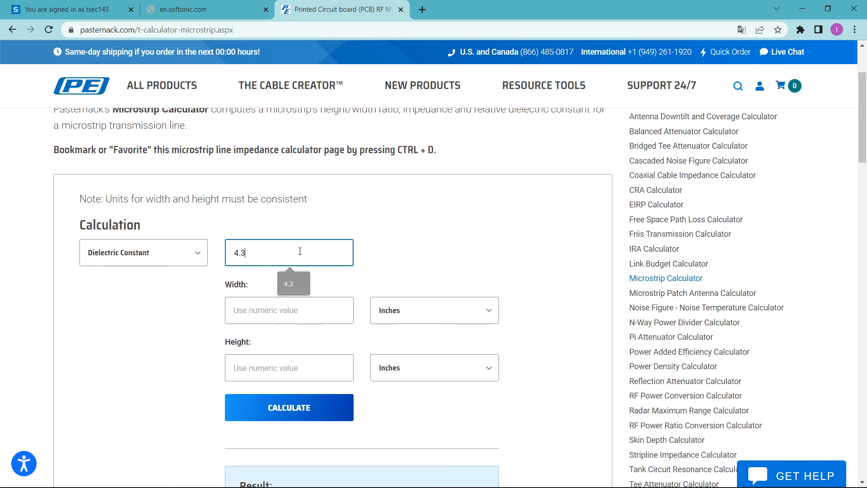
Set the microstrip width to 3.12 and the height to 1.6, both in millimeters
{"action": "left_click", "coordinate": [297, 304]}
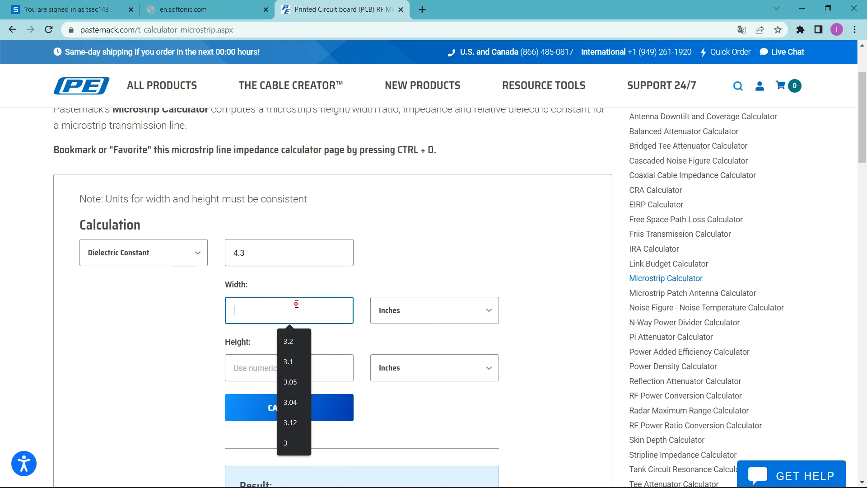
{"action": "type", "text": "3.12"}
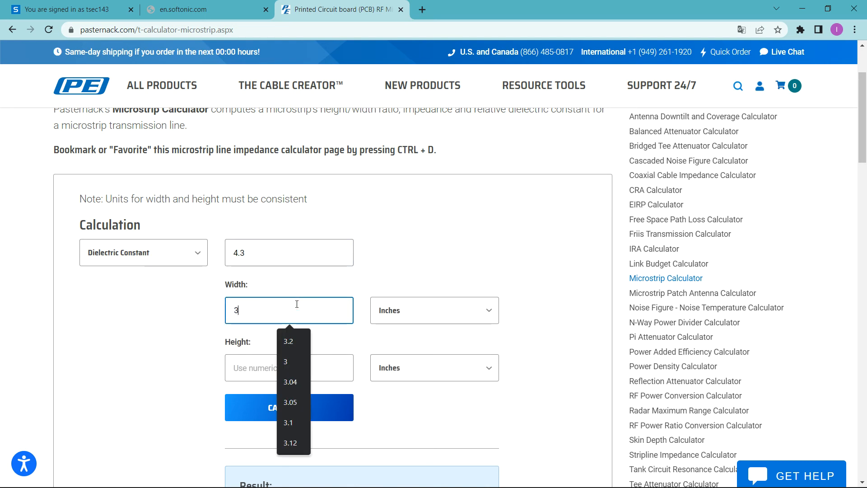
{"action": "left_click", "coordinate": [416, 313]}
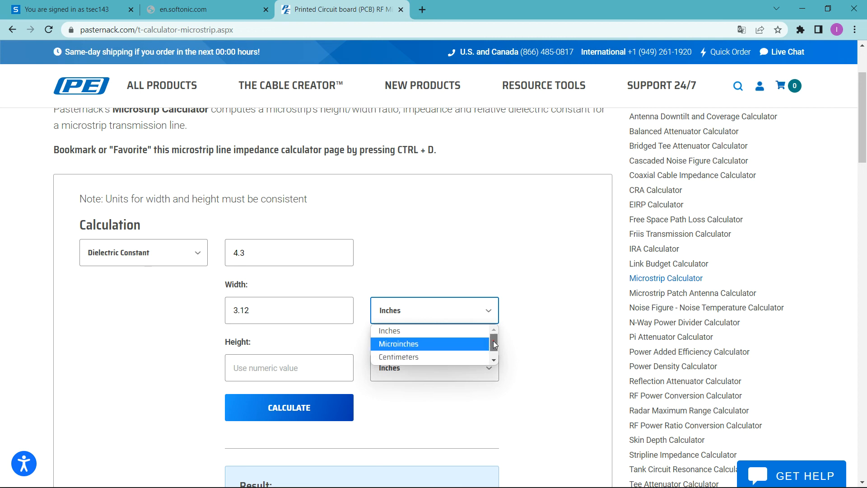
{"action": "left_click_drag", "start_coordinate": [494, 344], "coordinate": [494, 356]}
{"action": "left_click", "coordinate": [470, 357]}
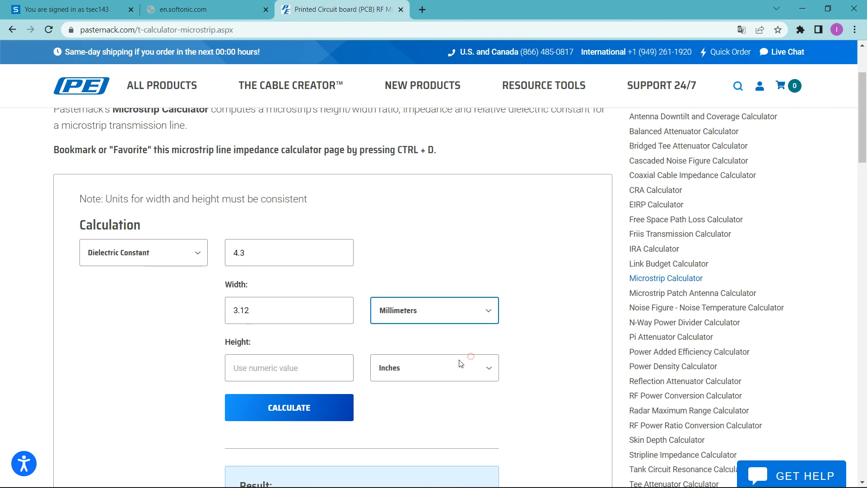
{"action": "left_click", "coordinate": [311, 357]}
{"action": "type", "text": "1.6"}
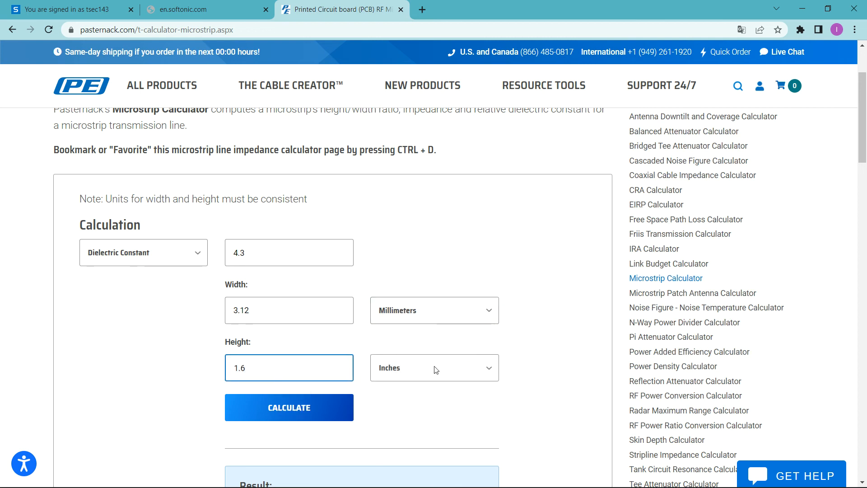
{"action": "left_click", "coordinate": [428, 371]}
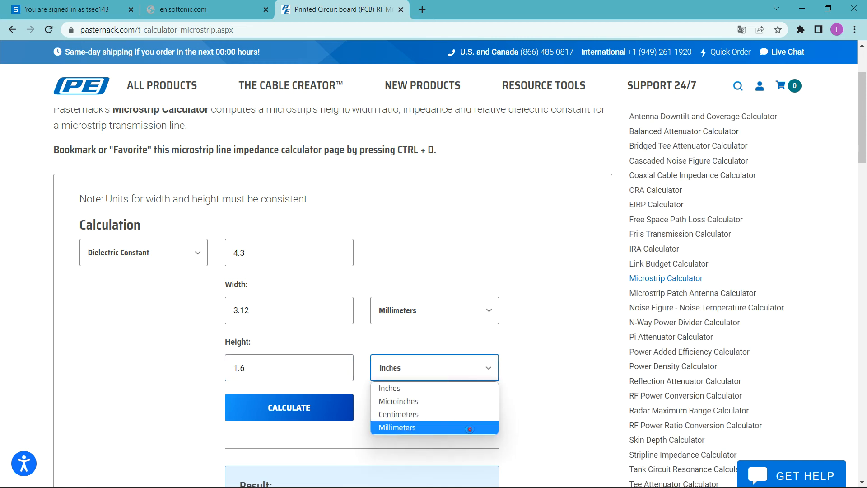
{"action": "left_click", "coordinate": [470, 429]}
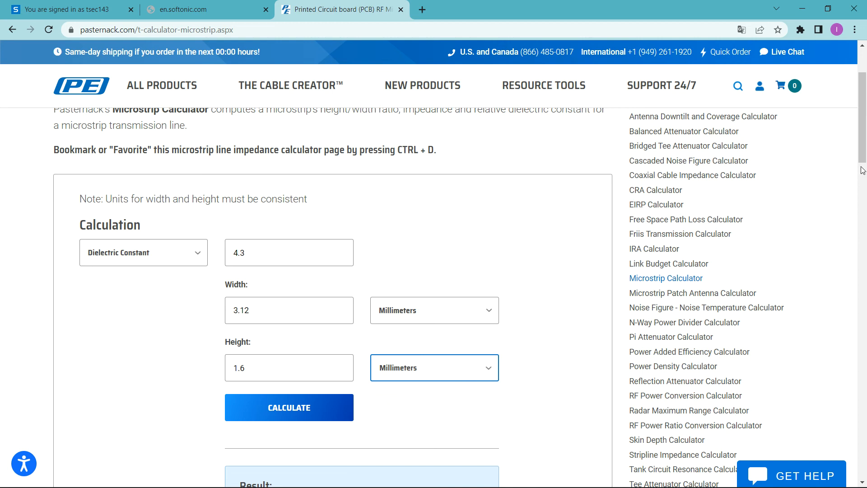
Calculate the microstrip line's impedance and examine the result and the formulas beneath it
{"action": "left_click_drag", "start_coordinate": [862, 154], "coordinate": [861, 177]}
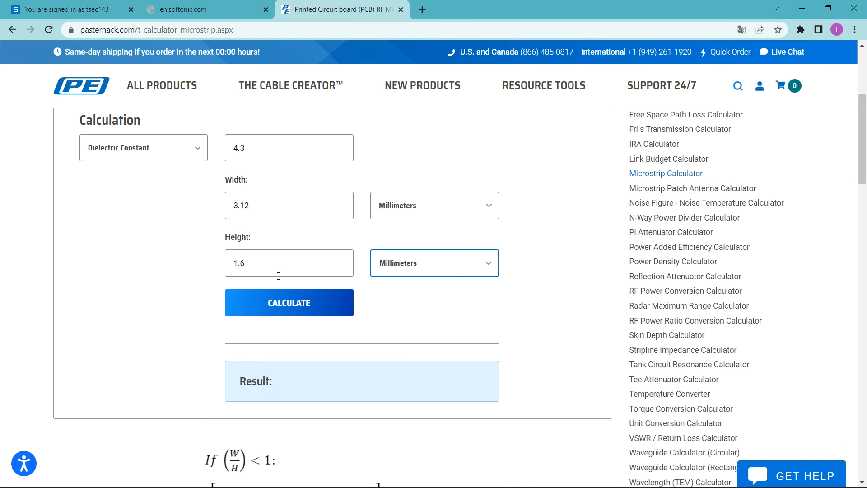
{"action": "left_click", "coordinate": [294, 298]}
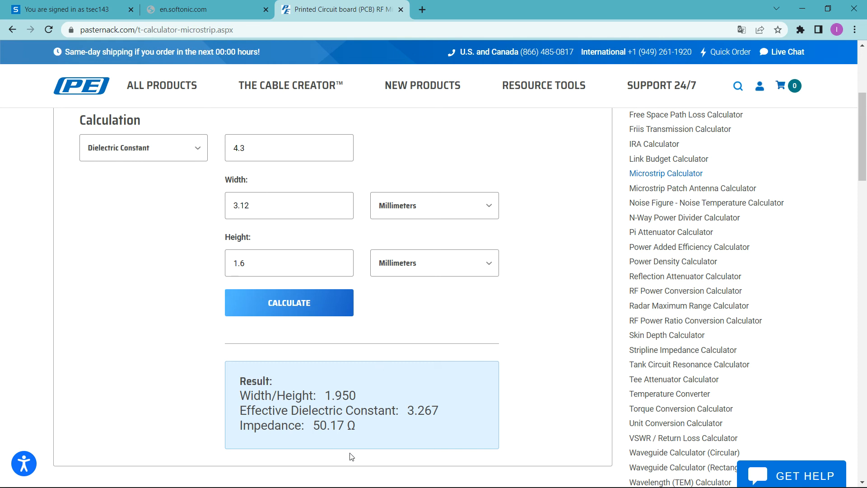
{"action": "left_click_drag", "start_coordinate": [863, 126], "coordinate": [863, 145]}
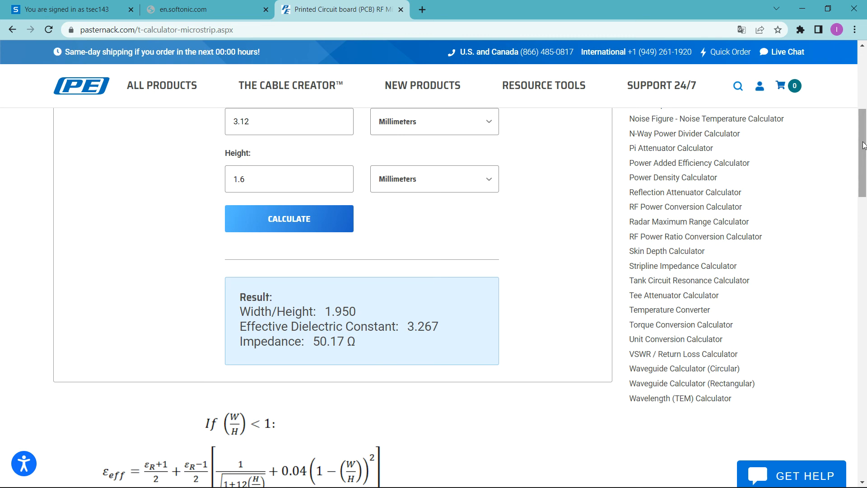
{"action": "left_click_drag", "start_coordinate": [863, 144], "coordinate": [863, 190]}
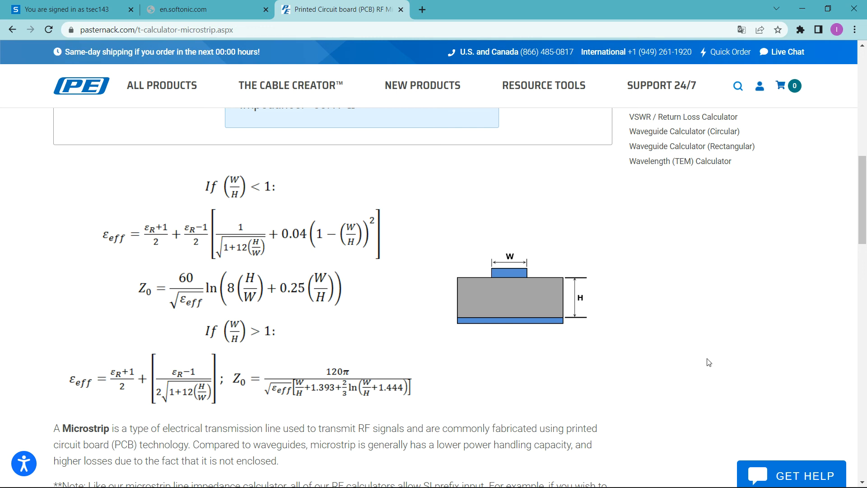
{"action": "left_click_drag", "start_coordinate": [864, 185], "coordinate": [865, 312]}
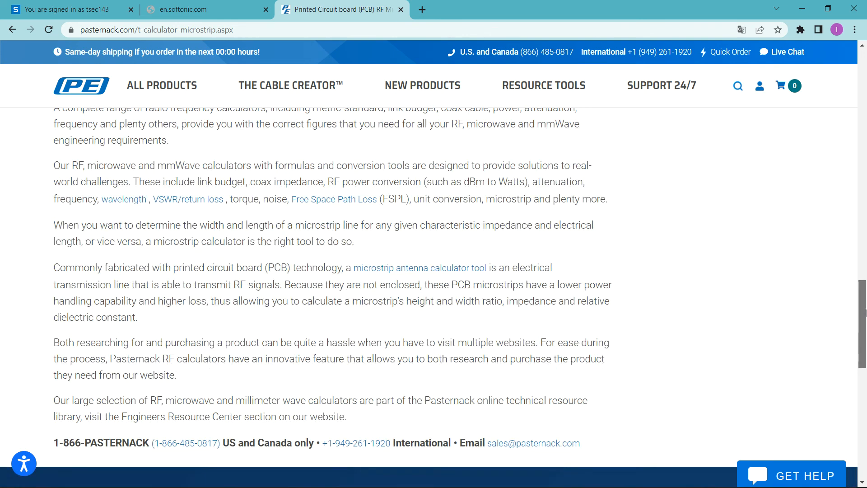
{"action": "left_click_drag", "start_coordinate": [865, 312], "coordinate": [864, 66]}
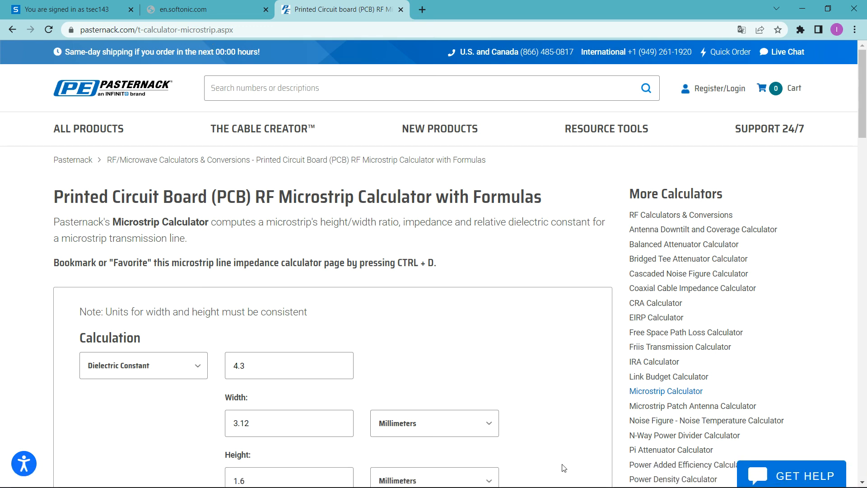
Switch to CST Studio Suite, plot the S-parameters in dB, and move the curve marker to the dip near 2.5 GHz
{"action": "left_click", "coordinate": [620, 474]}
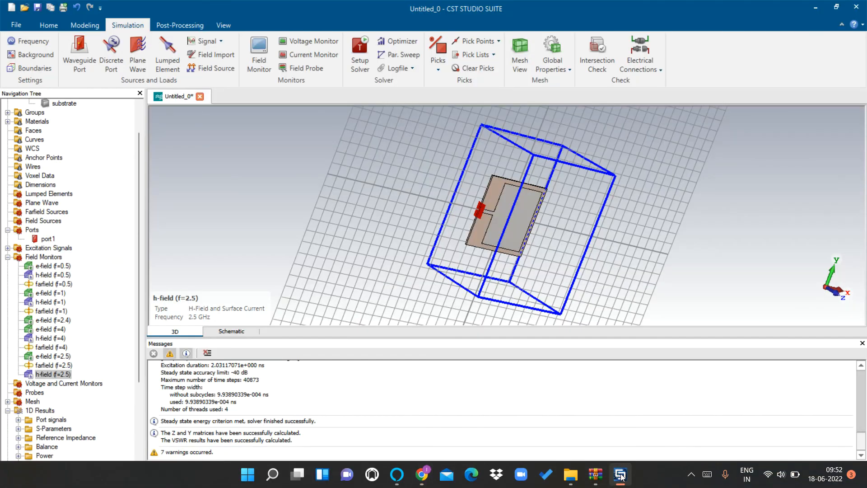
{"action": "left_click", "coordinate": [81, 428]}
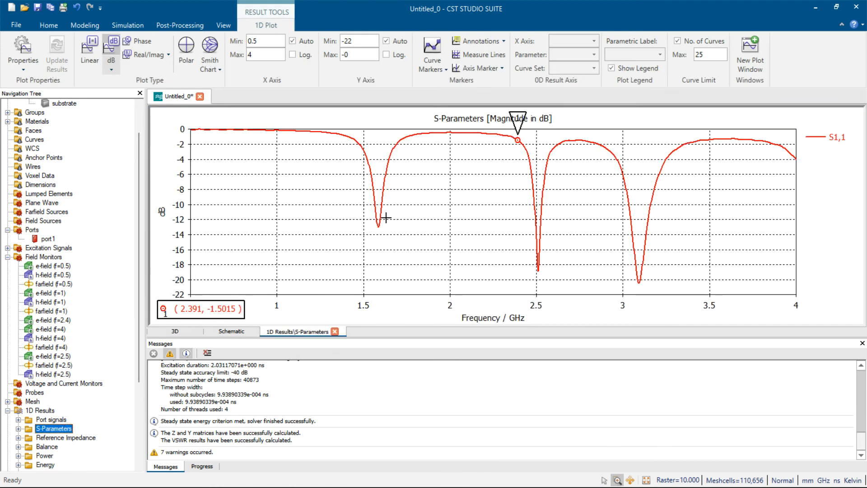
{"action": "left_click", "coordinate": [518, 140]}
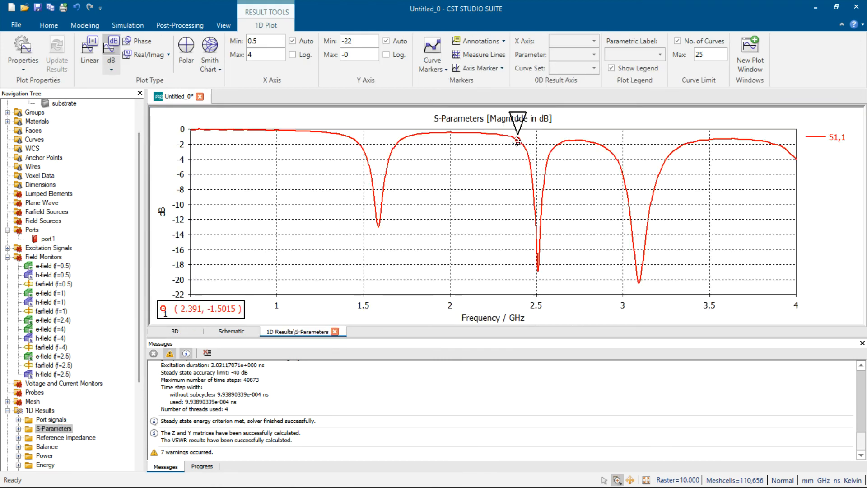
{"action": "left_click", "coordinate": [551, 264]}
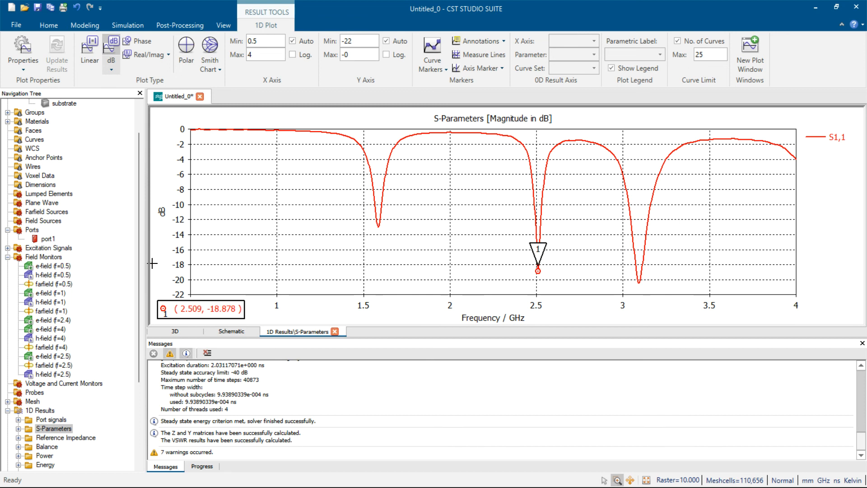
Display the 2.5 GHz e-field result in 3D and animate it over phase
{"action": "scroll", "coordinate": [139, 252], "scroll_direction": "down", "scroll_amount": 5}
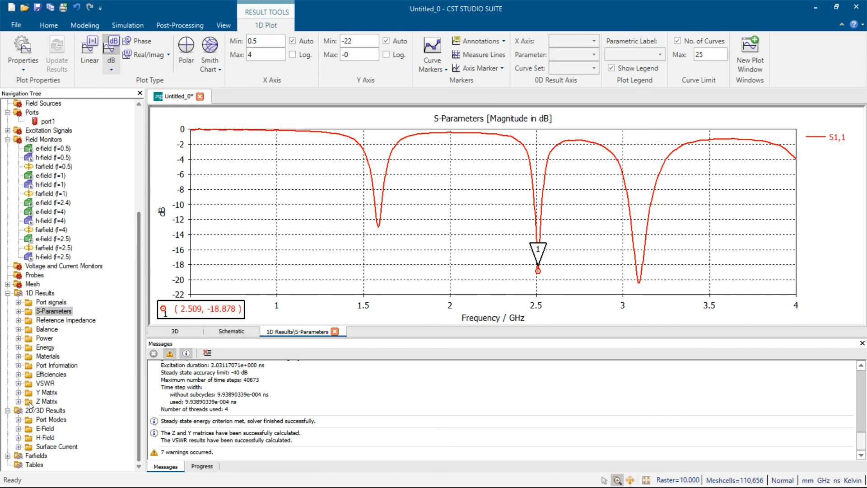
{"action": "left_click", "coordinate": [19, 429]}
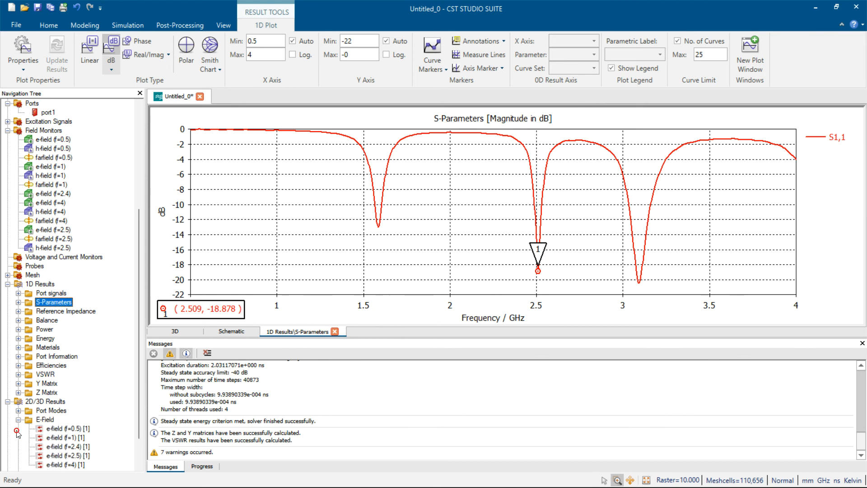
{"action": "left_click", "coordinate": [75, 447]}
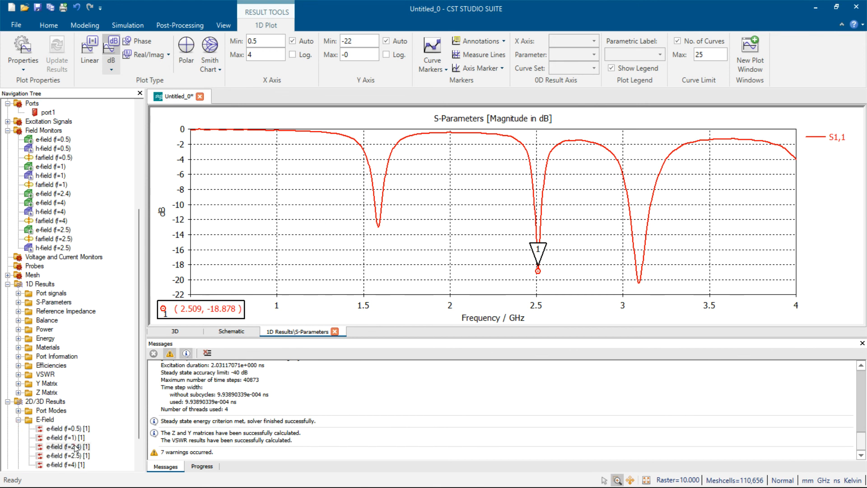
{"action": "left_click", "coordinate": [72, 456]}
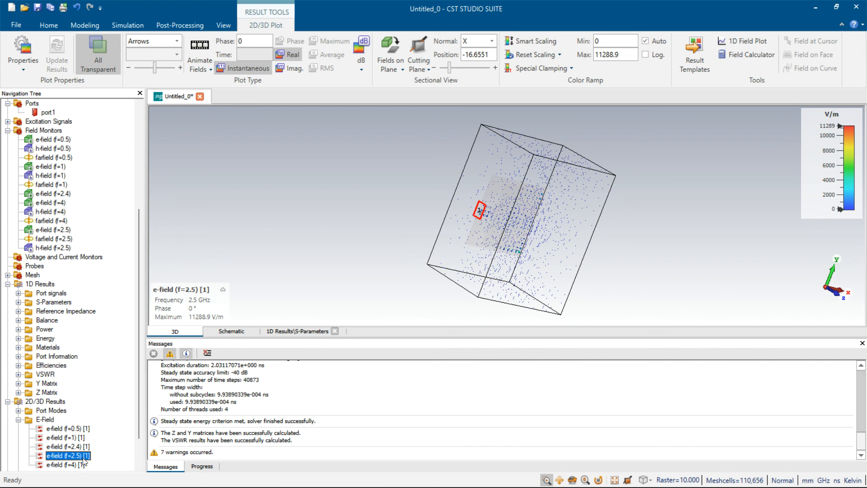
{"action": "double_click", "coordinate": [83, 458]}
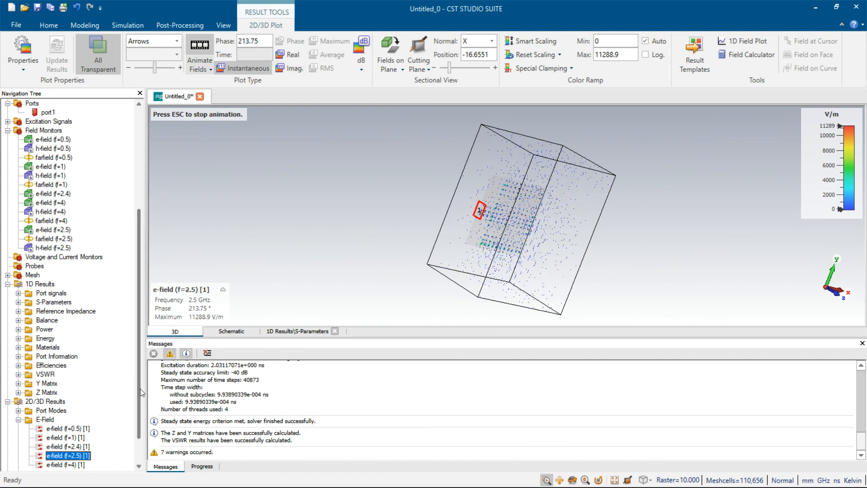
Display the animated 2.5 GHz h-field result and examine the field over the patch
{"action": "scroll", "coordinate": [140, 388], "scroll_direction": "down", "scroll_amount": 2}
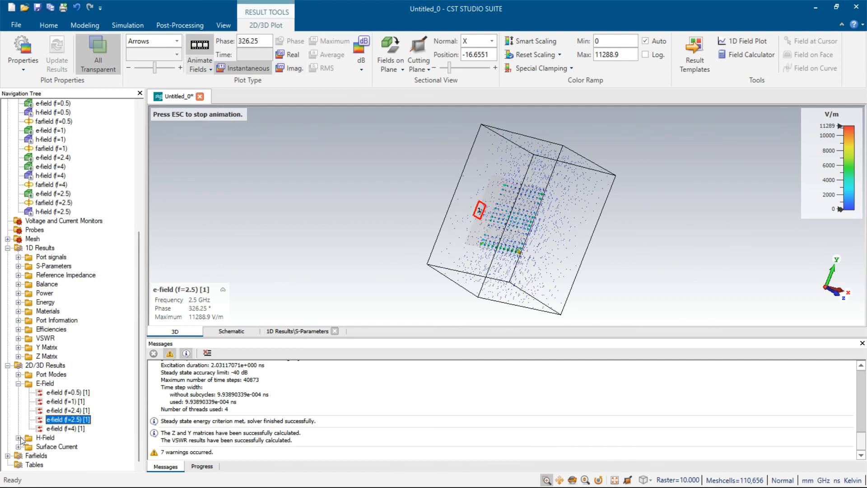
{"action": "left_click", "coordinate": [18, 437]}
{"action": "left_click", "coordinate": [59, 456]}
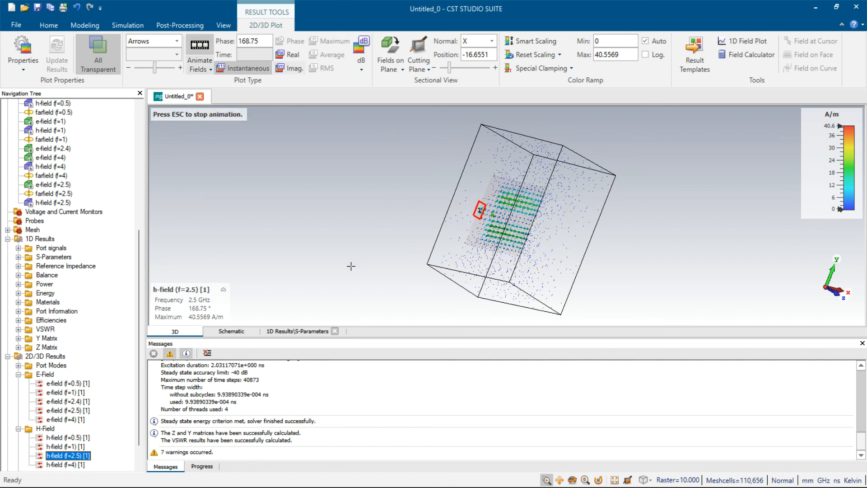
Display the 2.5 GHz surface current result and examine the current distribution on the patch
{"action": "scroll", "coordinate": [139, 415], "scroll_direction": "down", "scroll_amount": 1}
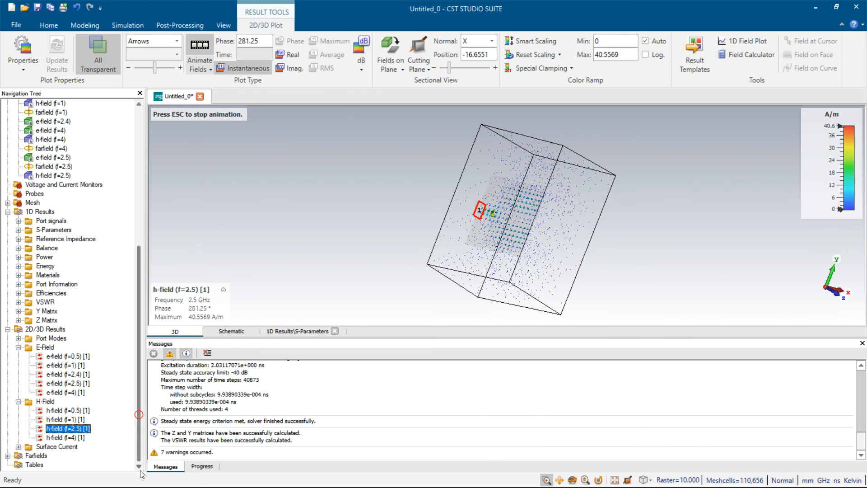
{"action": "left_click", "coordinate": [18, 447]}
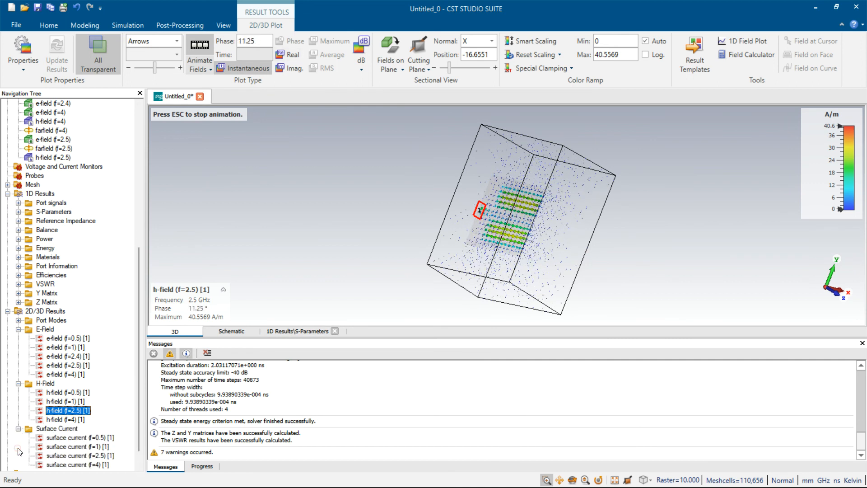
{"action": "left_click", "coordinate": [72, 456]}
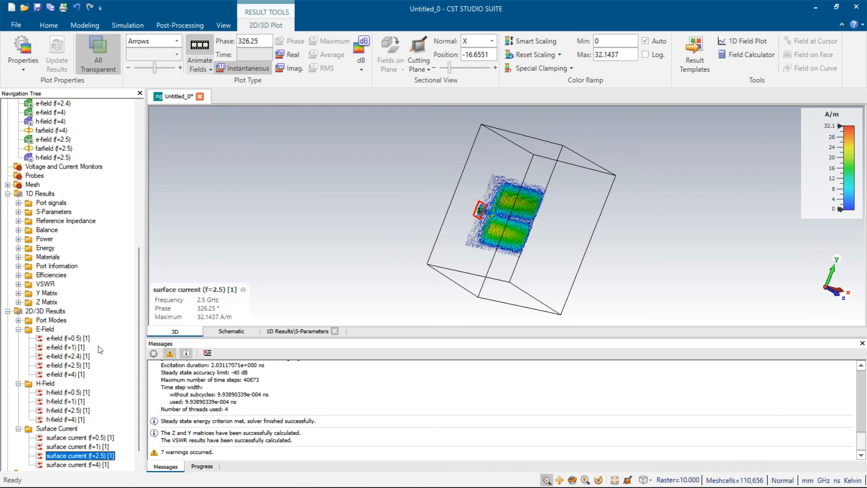
Examine the 2.5 GHz farfield directivity as a 3D pattern and as a polar plot
{"action": "left_click_drag", "start_coordinate": [138, 328], "coordinate": [129, 396]}
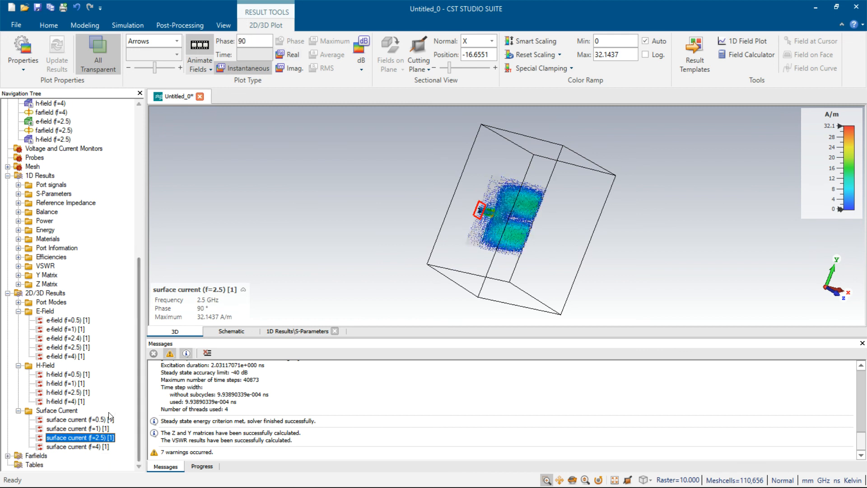
{"action": "left_click", "coordinate": [7, 455]}
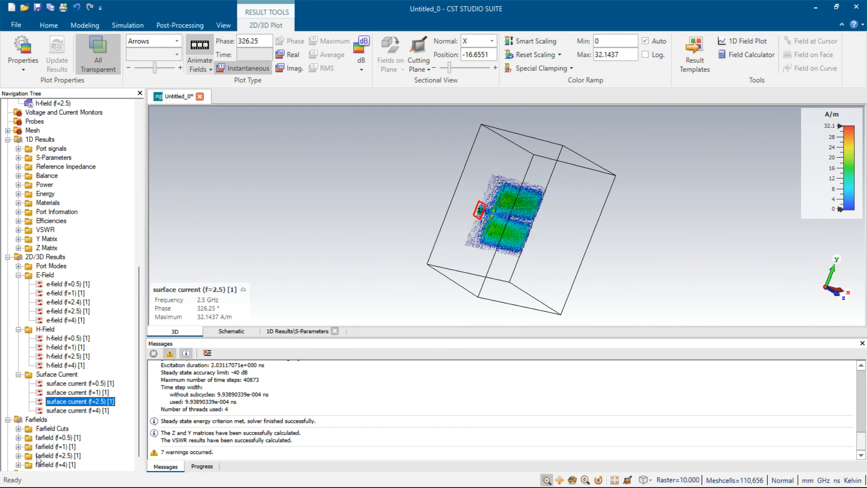
{"action": "left_click", "coordinate": [63, 455]}
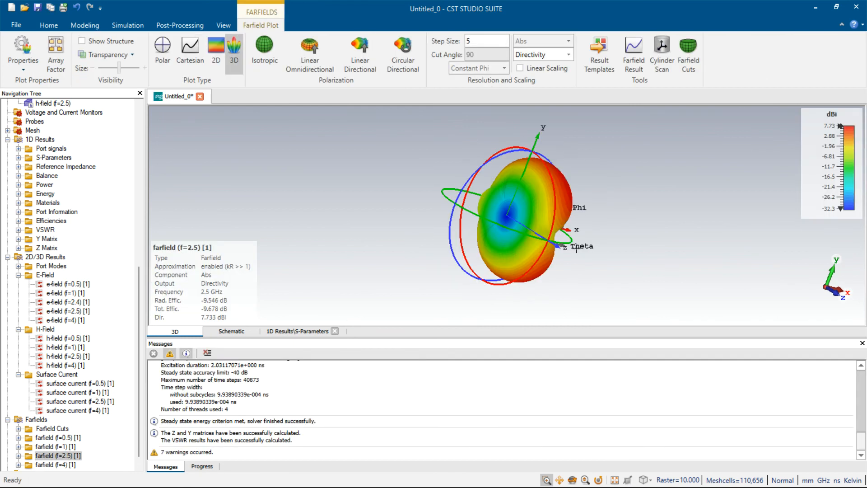
{"action": "left_click_drag", "start_coordinate": [442, 234], "coordinate": [441, 233]}
{"action": "key", "text": "space"}
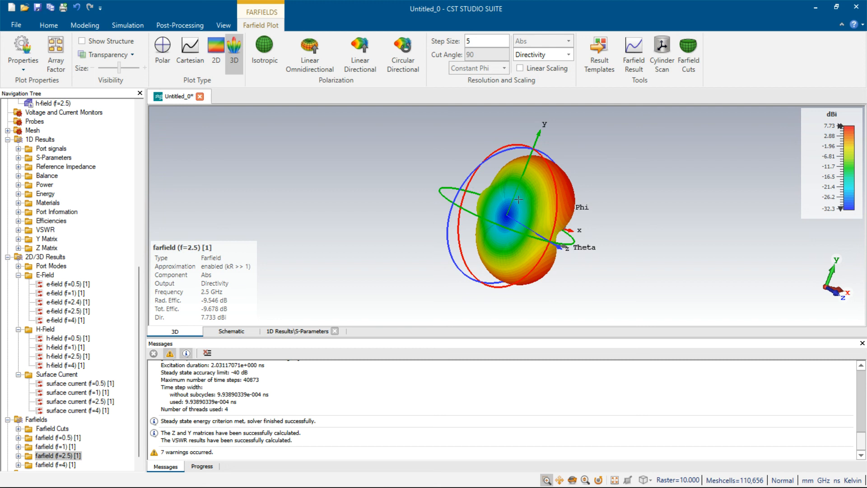
{"action": "left_click", "coordinate": [572, 481]}
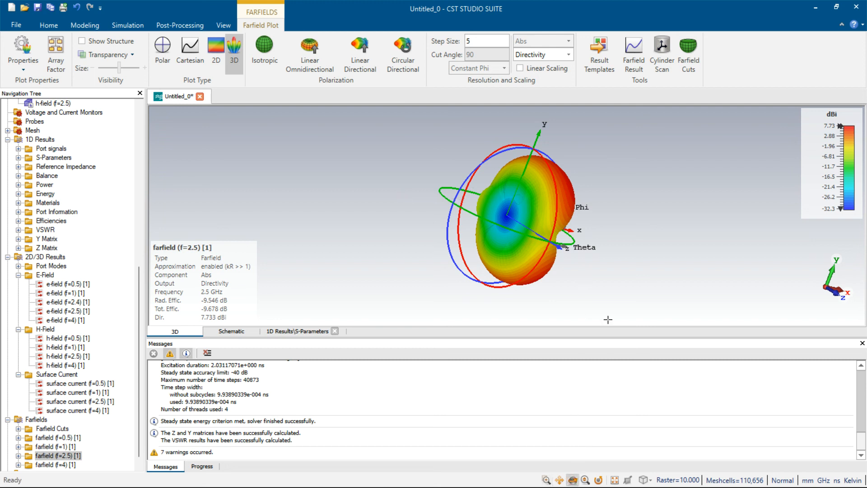
{"action": "left_click_drag", "start_coordinate": [595, 276], "coordinate": [506, 137]}
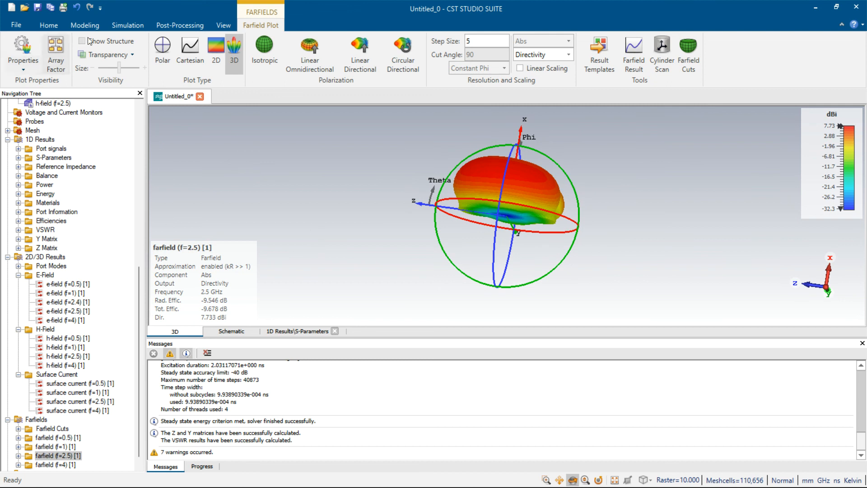
{"action": "left_click", "coordinate": [166, 58]}
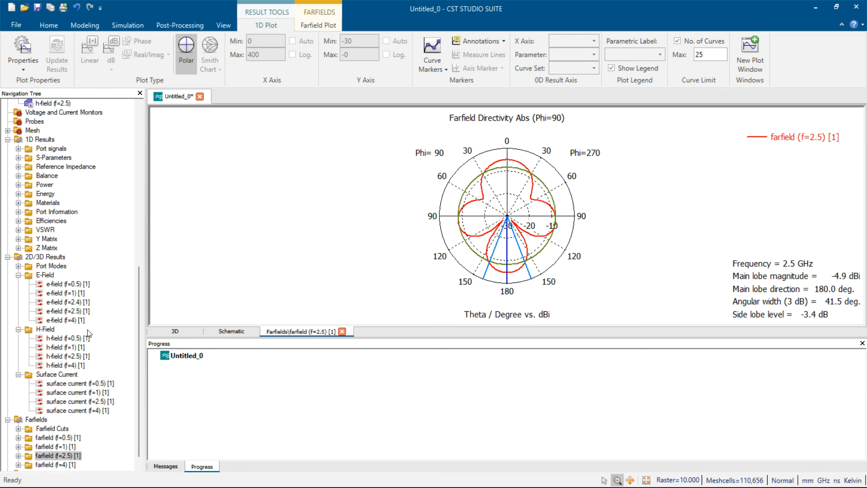
Display the S1,1 curve from the 1D results again
{"action": "left_click", "coordinate": [18, 157]}
{"action": "left_click", "coordinate": [44, 169]}
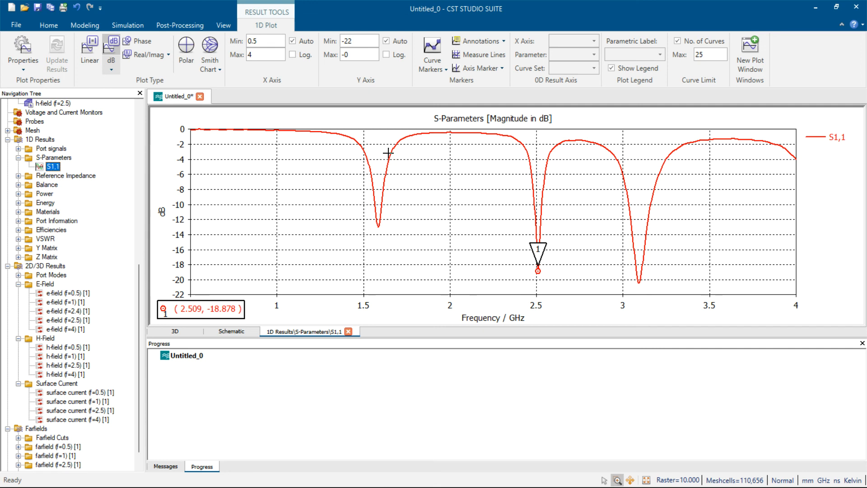
{"action": "left_click_drag", "start_coordinate": [138, 303], "coordinate": [135, 187]}
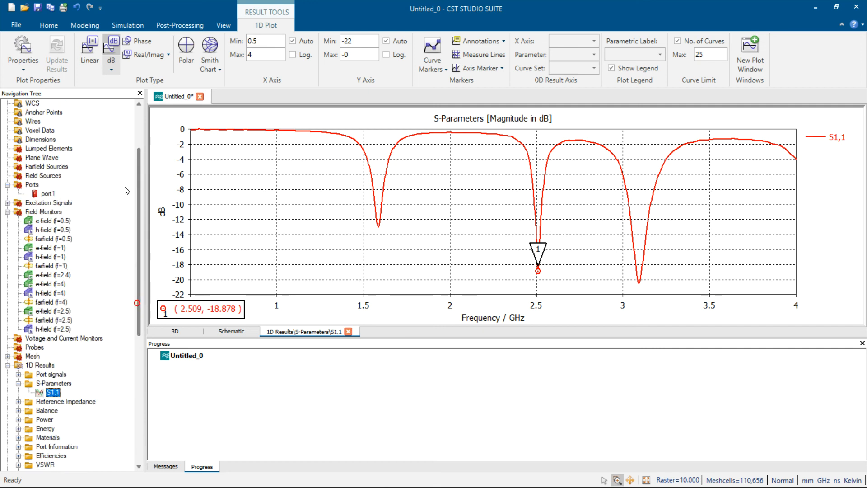
{"action": "mouse_move", "coordinate": [827, 486]}
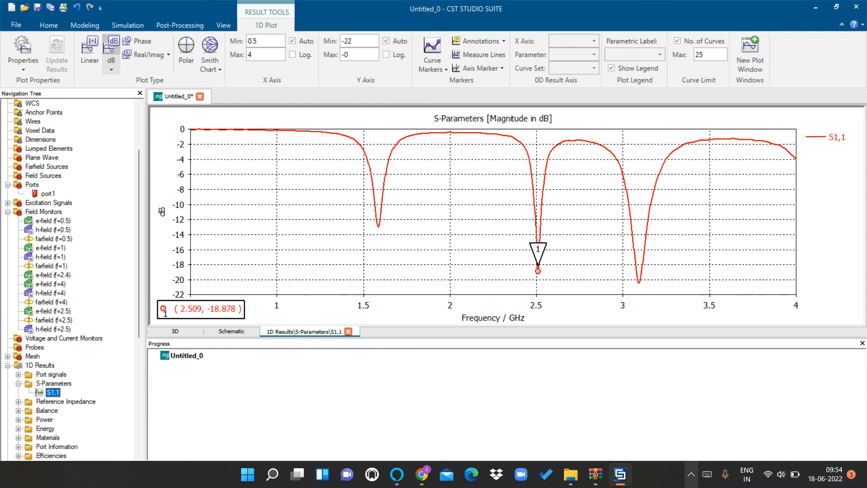
{"action": "left_click", "coordinate": [691, 474]}
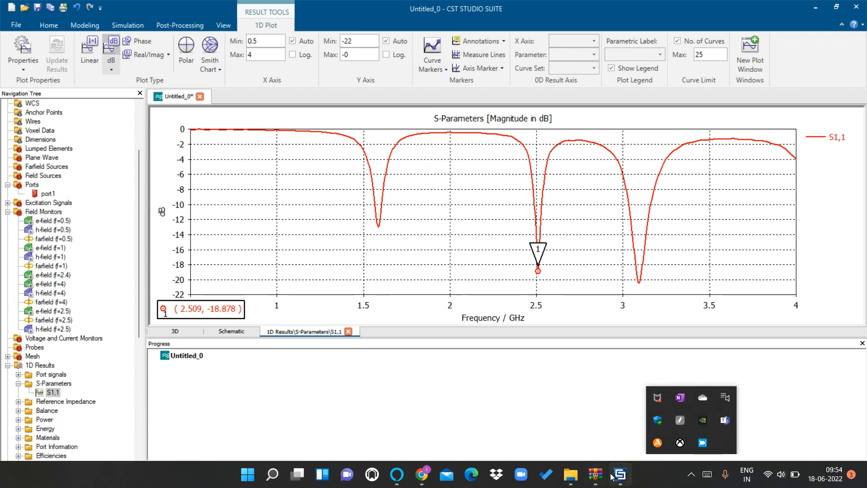
{"action": "left_click", "coordinate": [816, 7]}
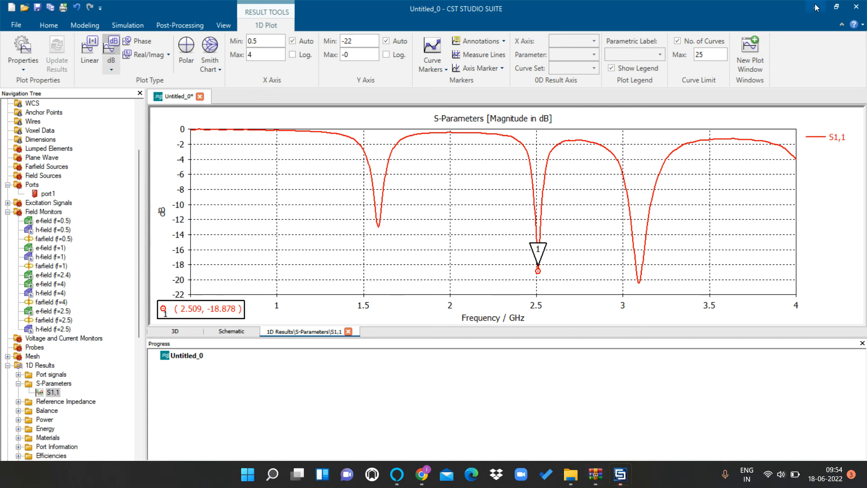
{"action": "left_click", "coordinate": [815, 7]}
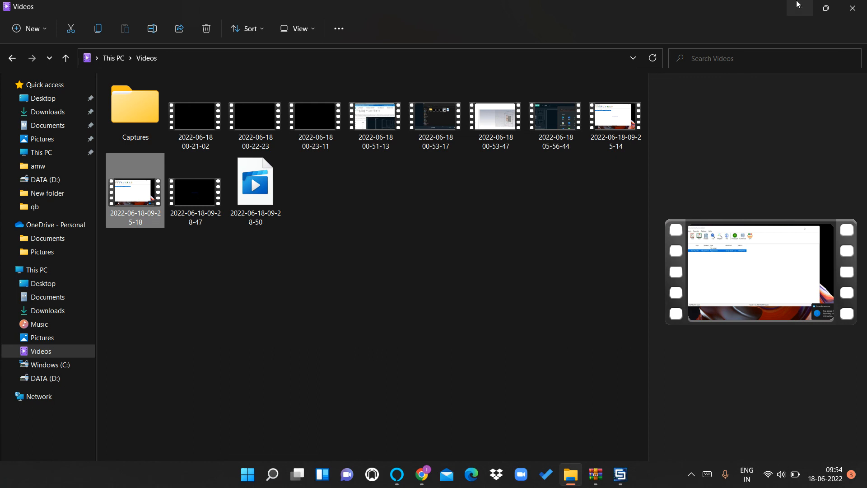
{"action": "left_click", "coordinate": [804, 8]}
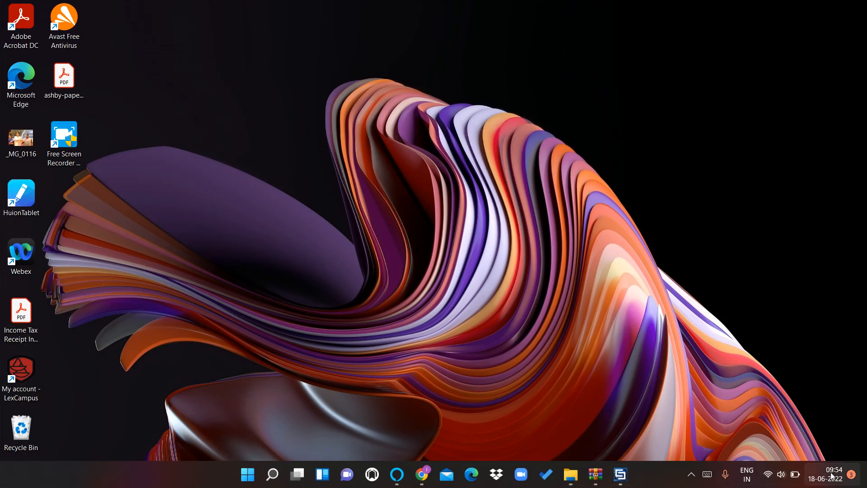
{"action": "left_click", "coordinate": [696, 475]}
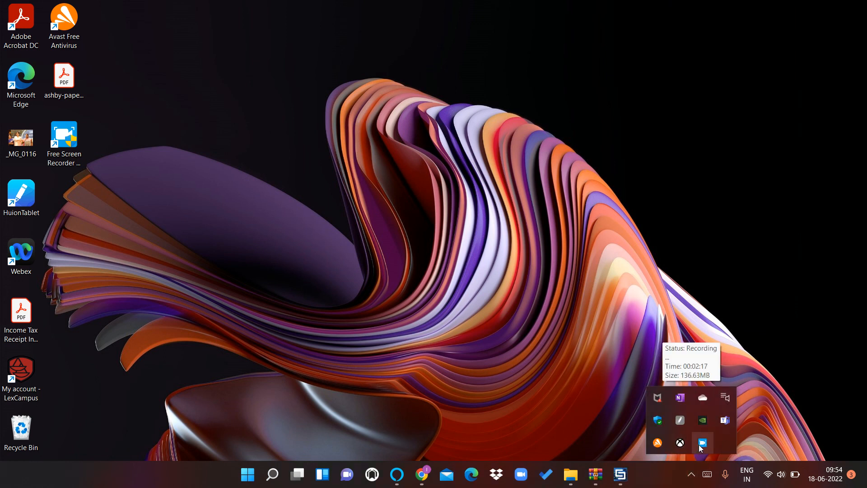
{"action": "left_click", "coordinate": [699, 443]}
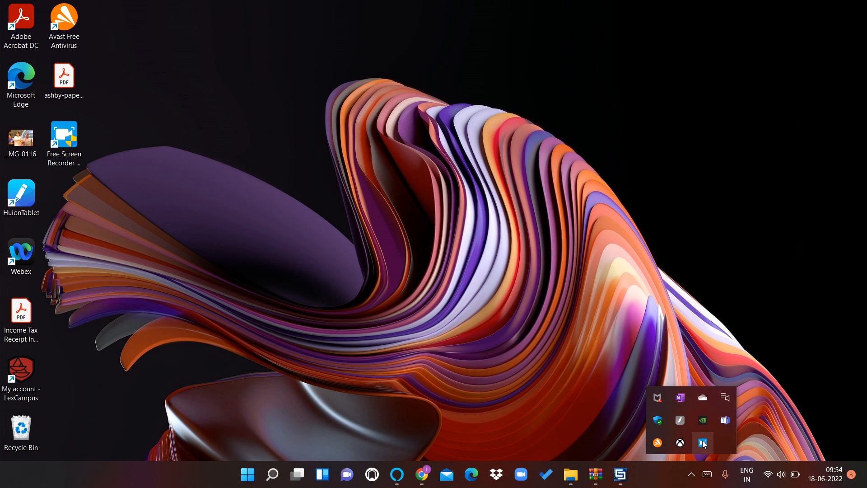
{"action": "right_click", "coordinate": [703, 444]}
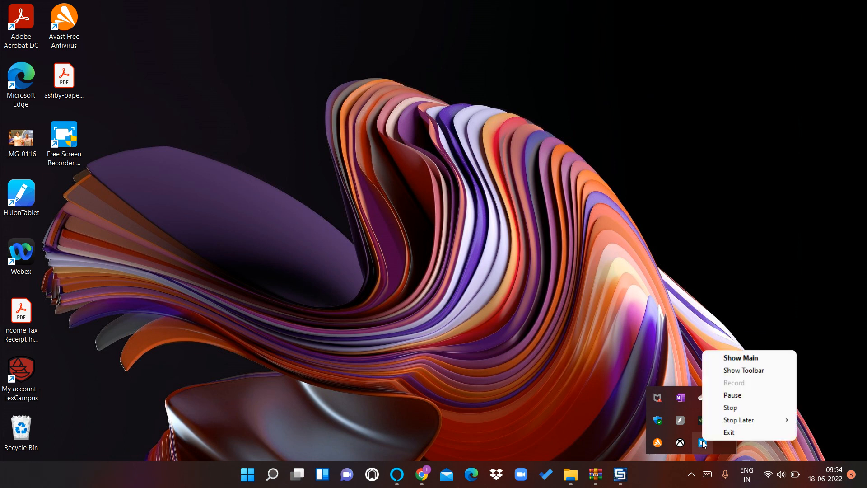